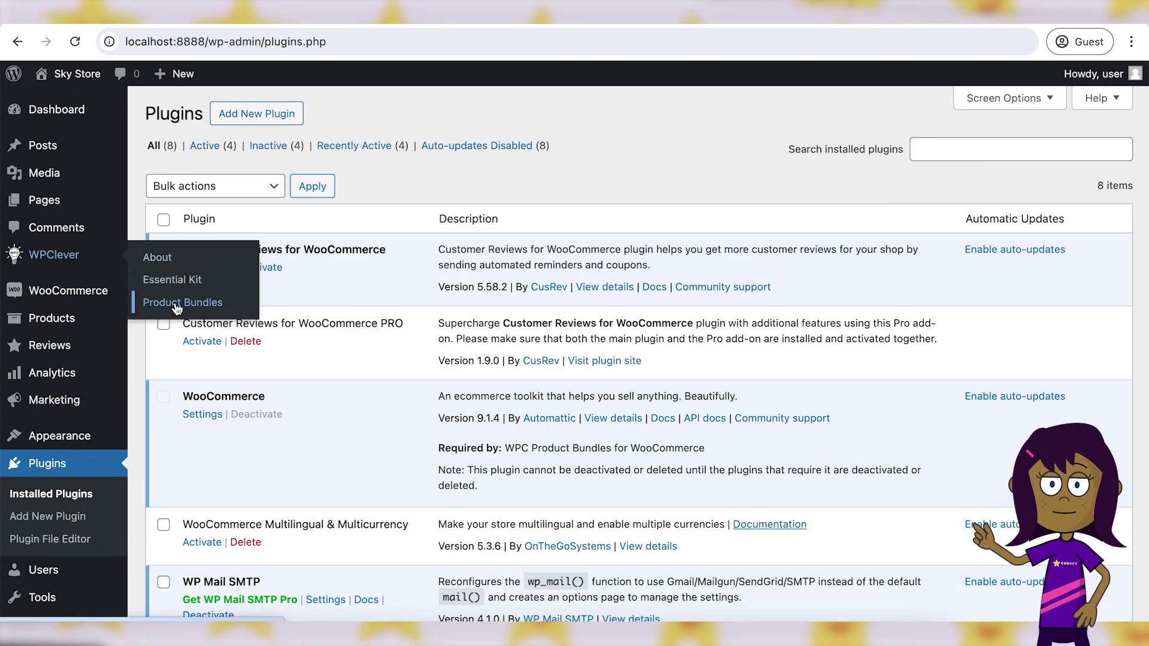
click(199, 308)
drag(264, 113, 515, 113)
click(419, 135)
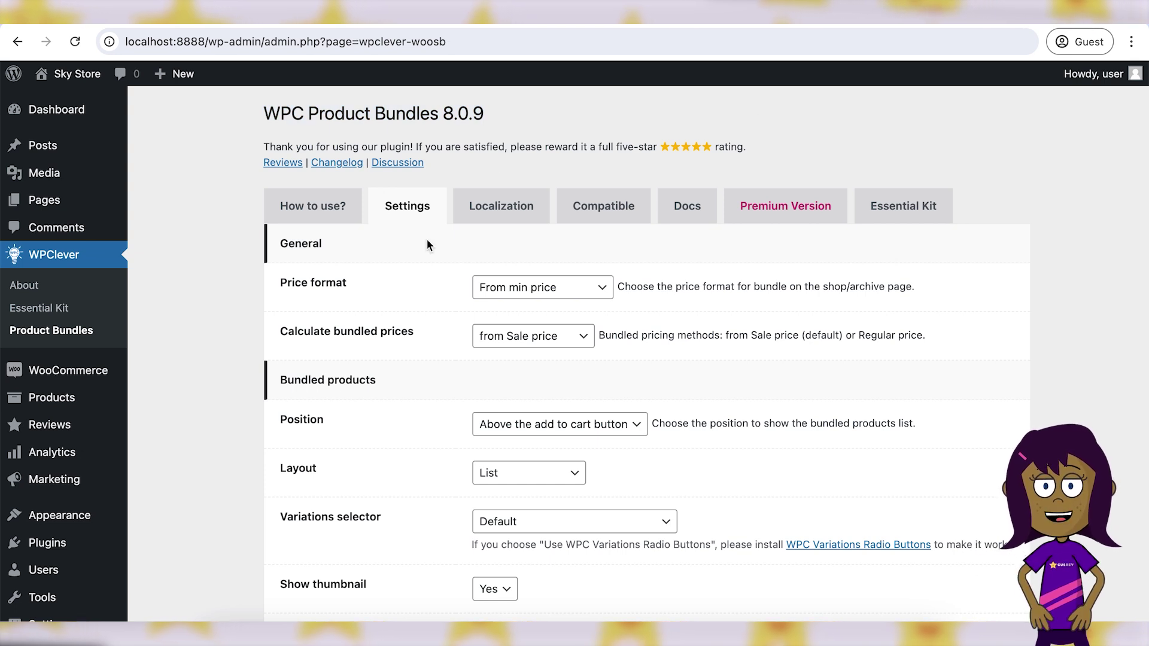
click(319, 212)
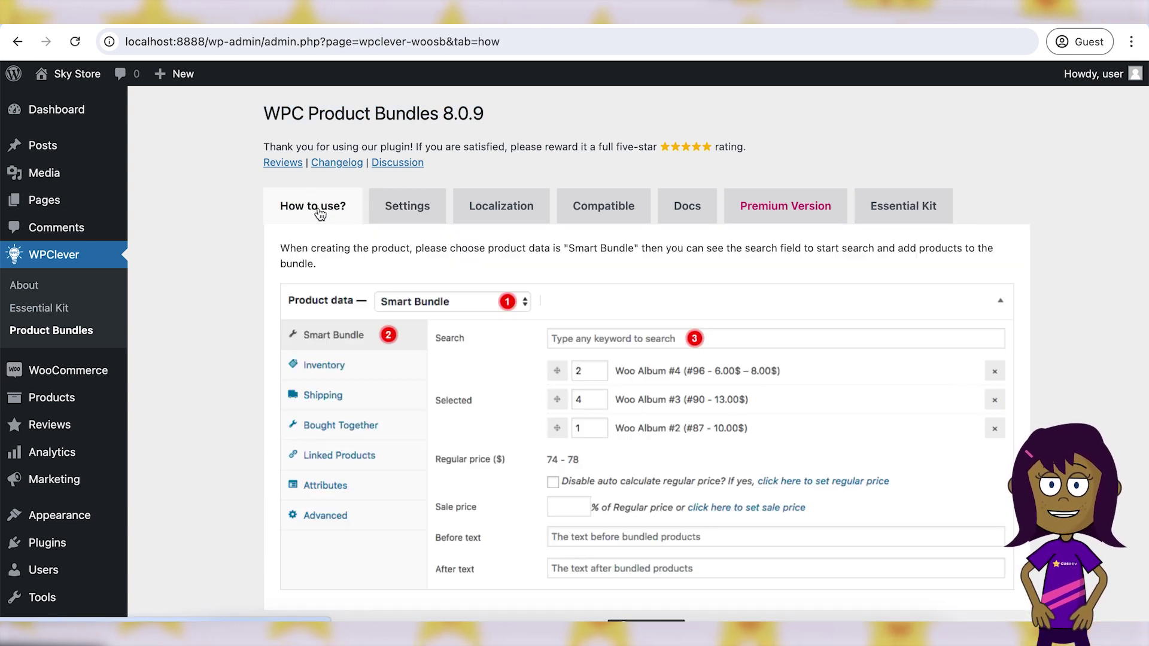
click(407, 205)
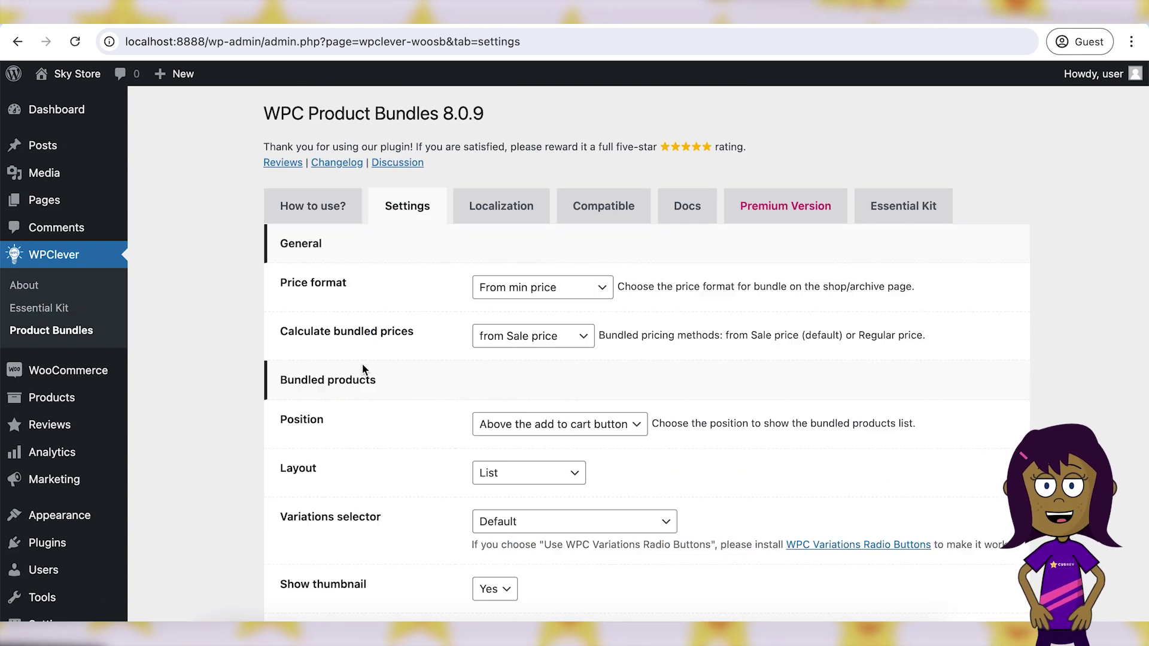
scroll(361, 359, down, 2)
scroll(288, 200, down, 15)
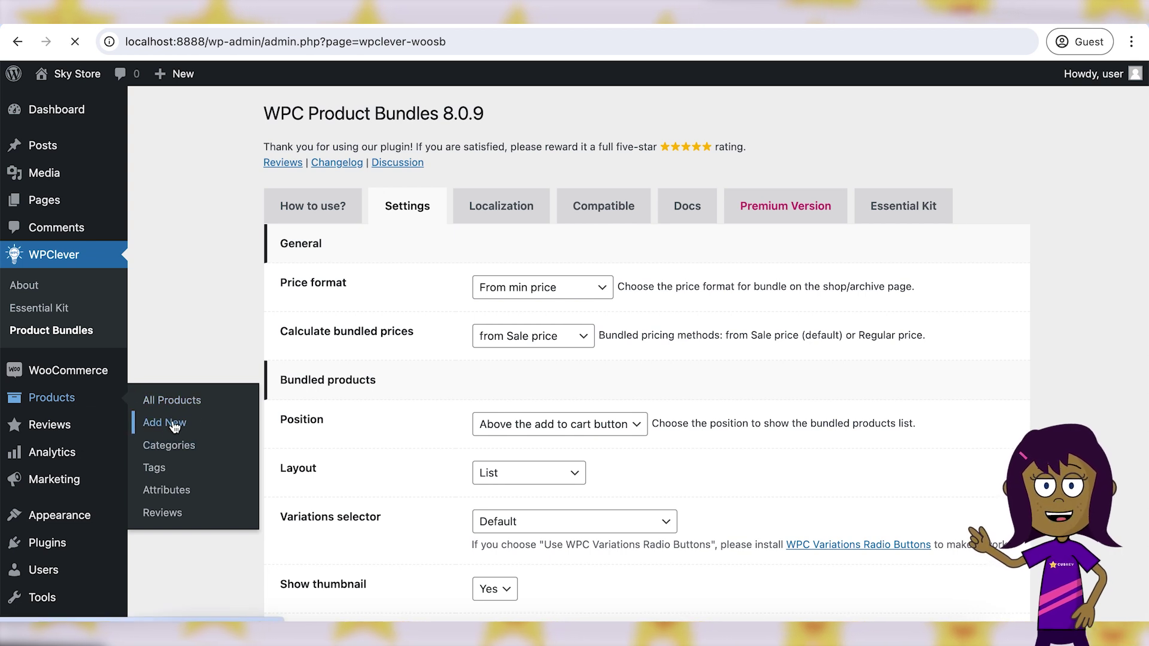
Title the product 'My bundle product', add a description, and set its type to Smart bundle.
text(My bundle)
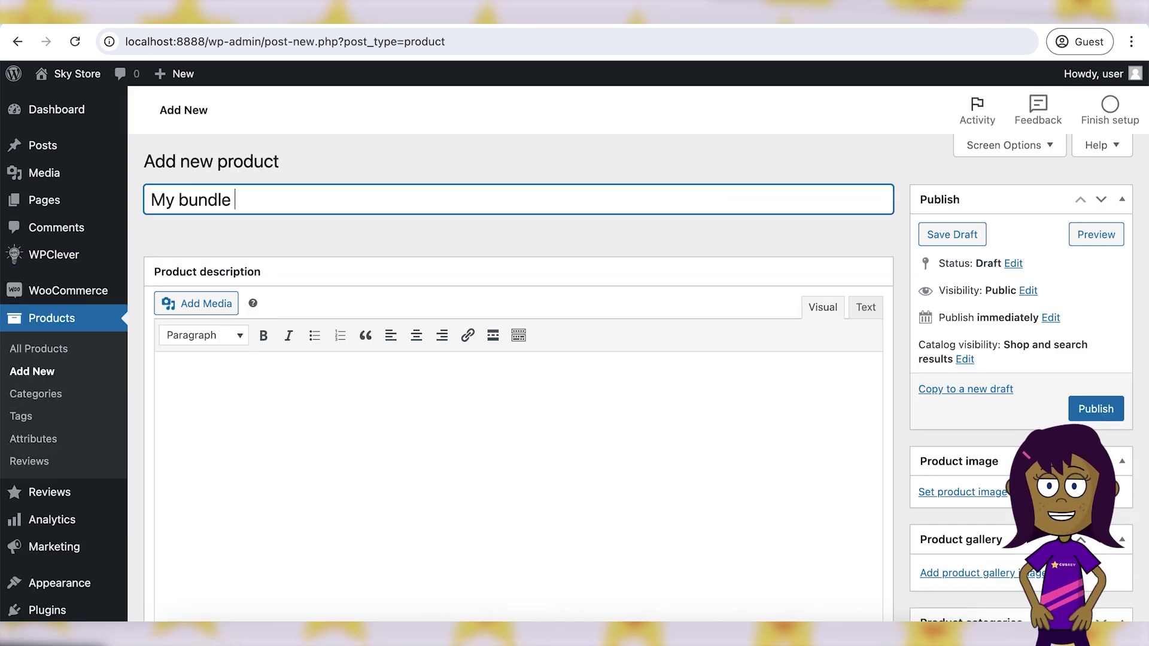
text( product)
click(305, 450)
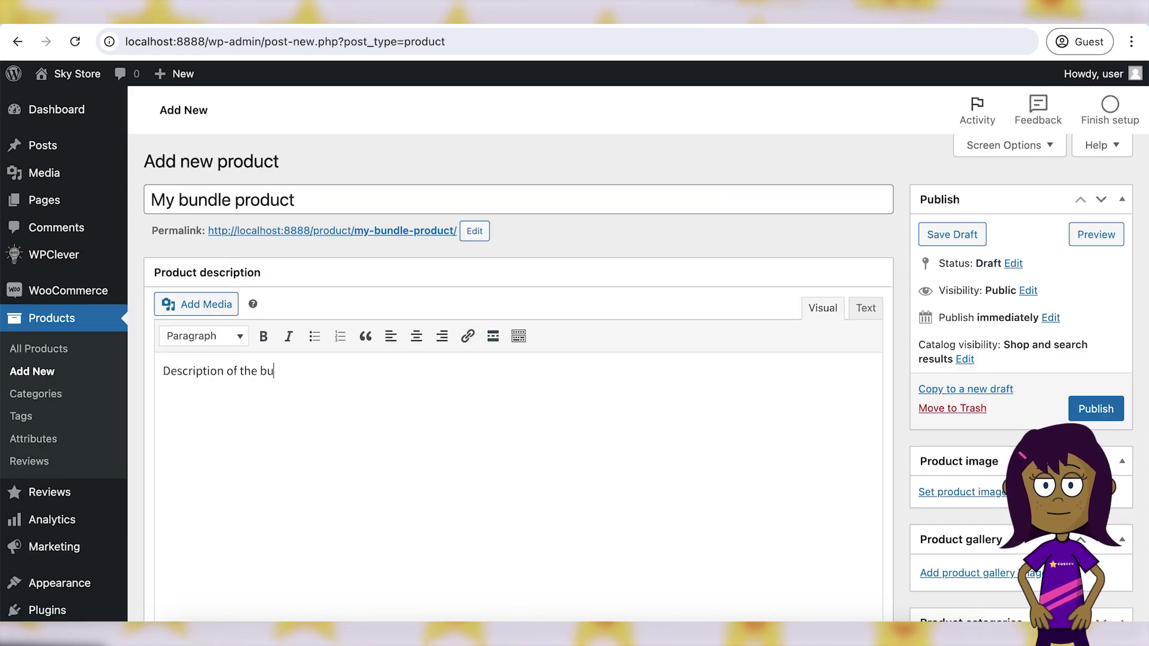
scroll(472, 464, down, 6)
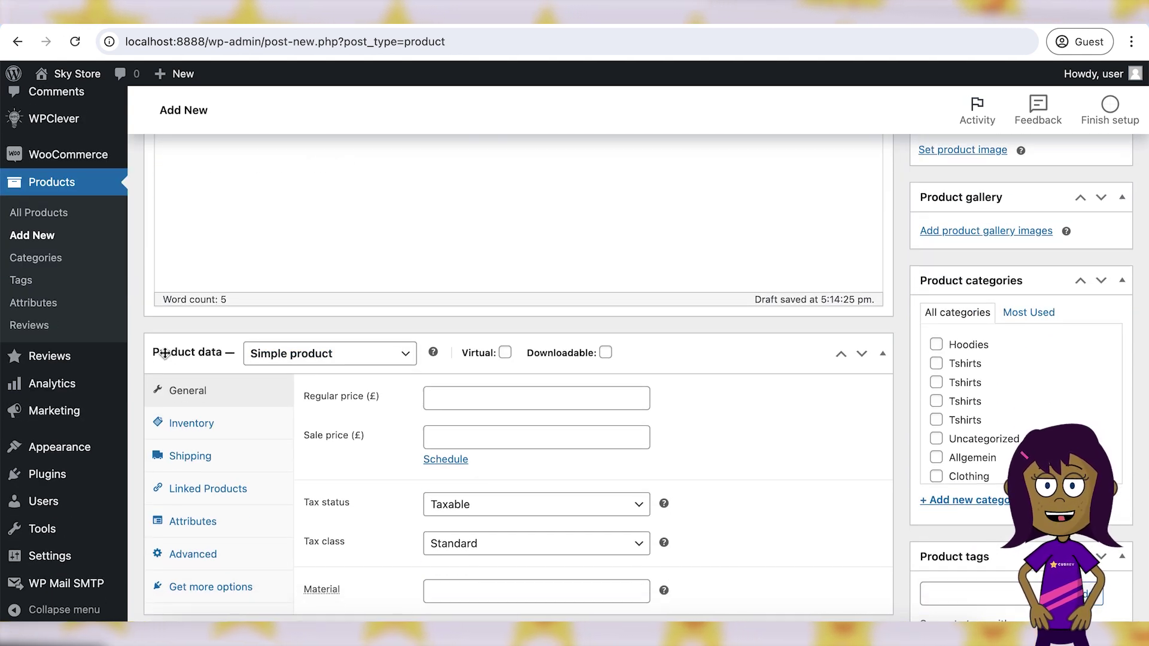
click(311, 354)
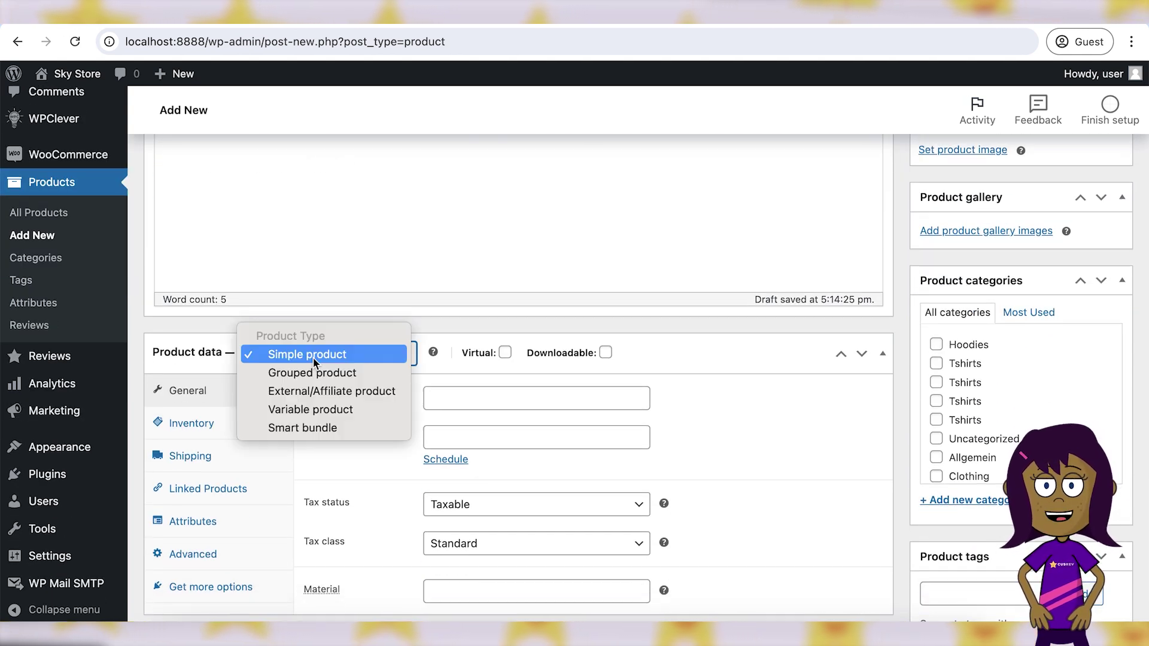
click(298, 430)
Add Cap and Belt to the bundle and begin entering its percentage discount.
scroll(296, 427, down, 2)
click(538, 263)
text(cap)
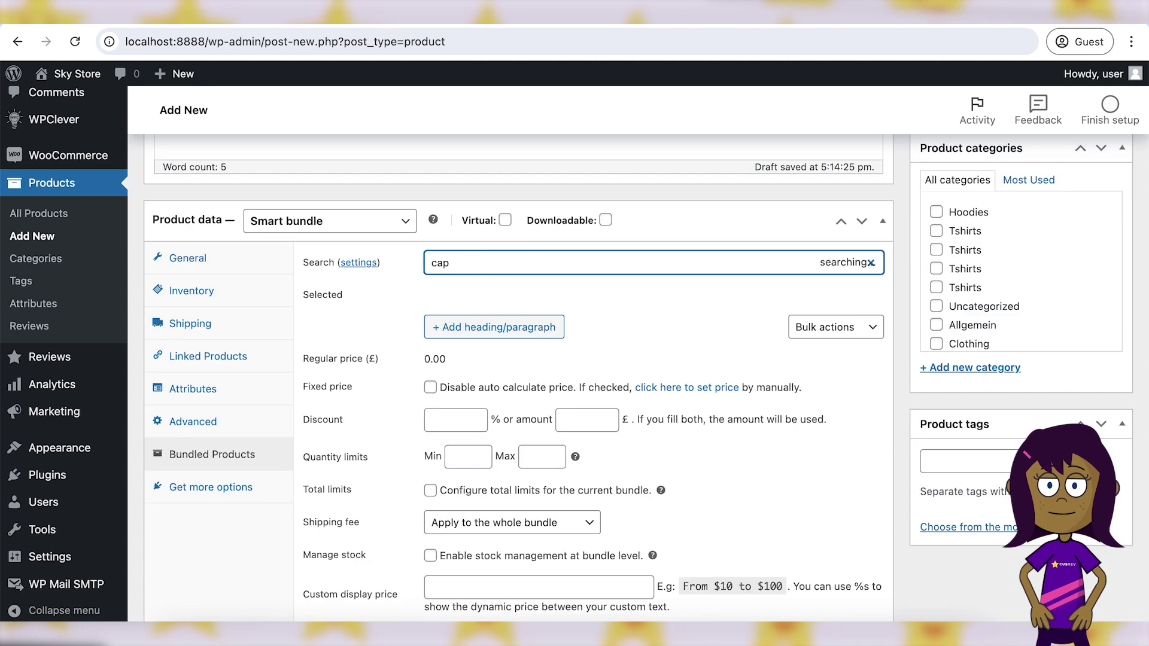
click(759, 298)
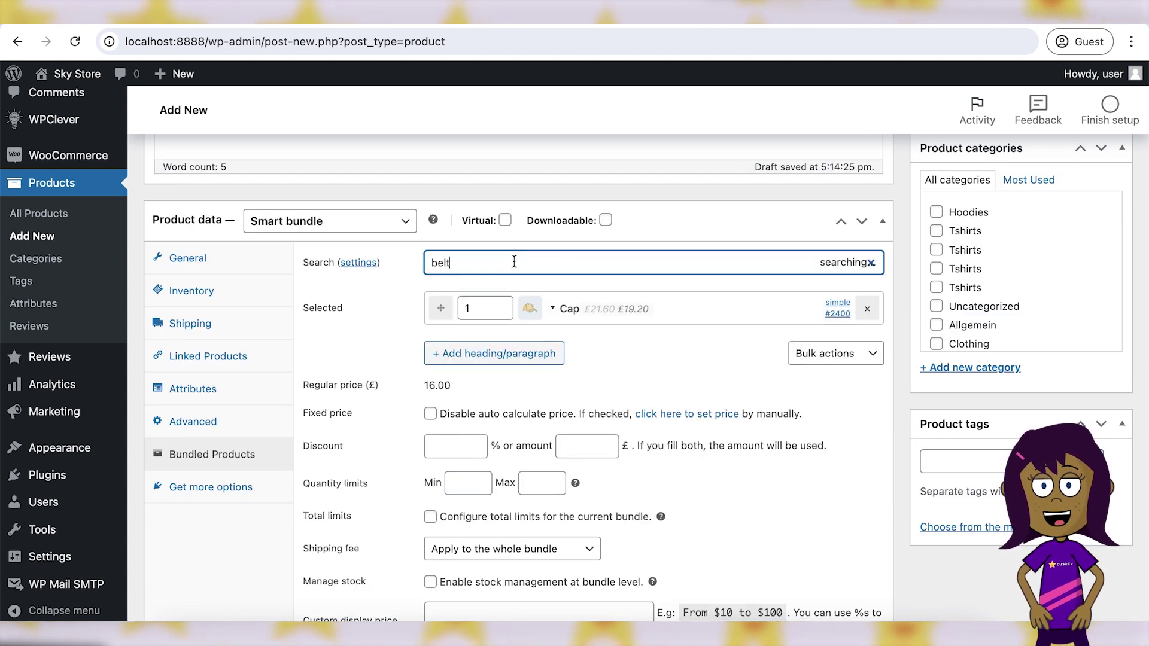
click(593, 296)
scroll(369, 363, down, 1)
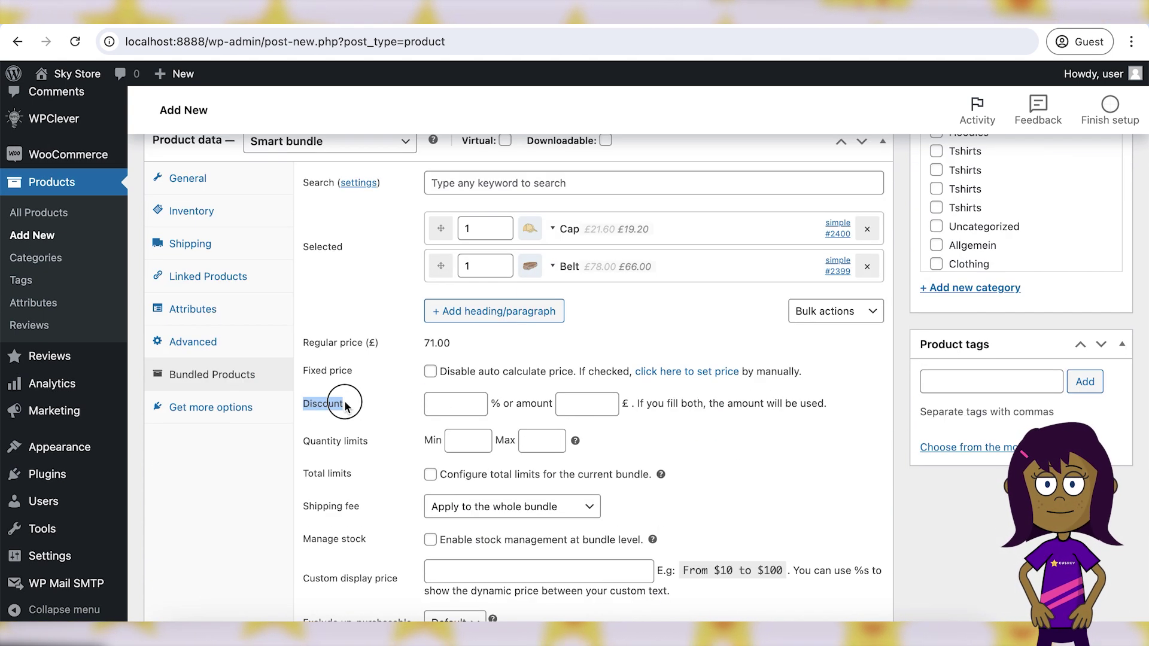
drag(825, 403, 650, 403)
click(464, 406)
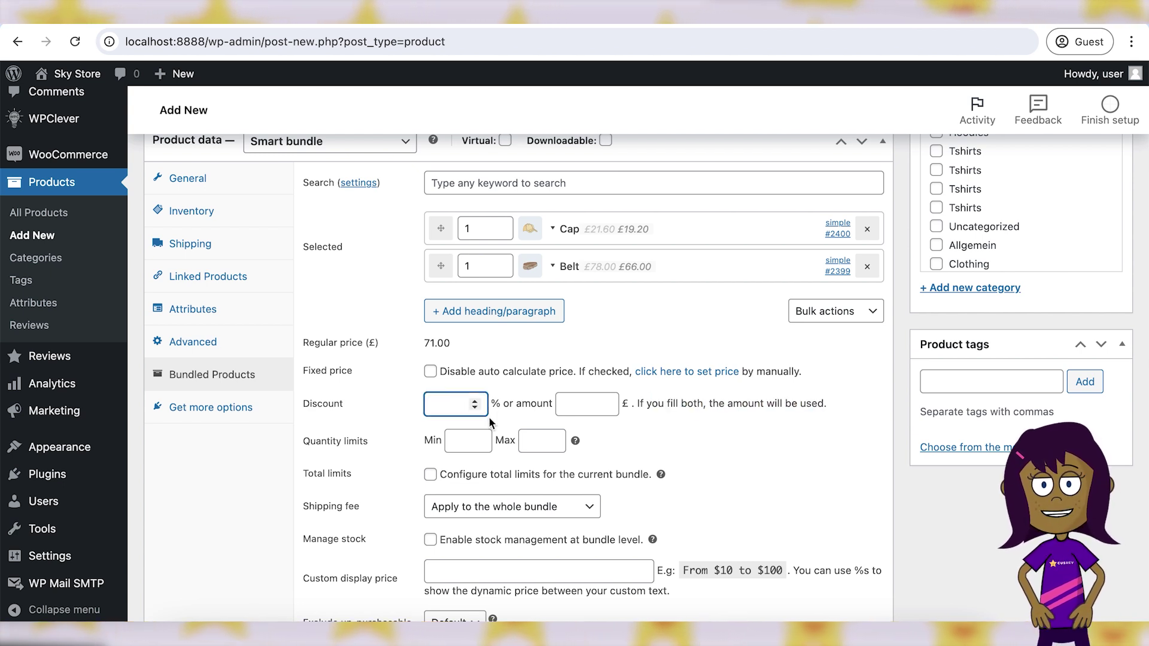
Set the t-shirt photo as the product image and publish the bundle.
scroll(1003, 461, up, 15)
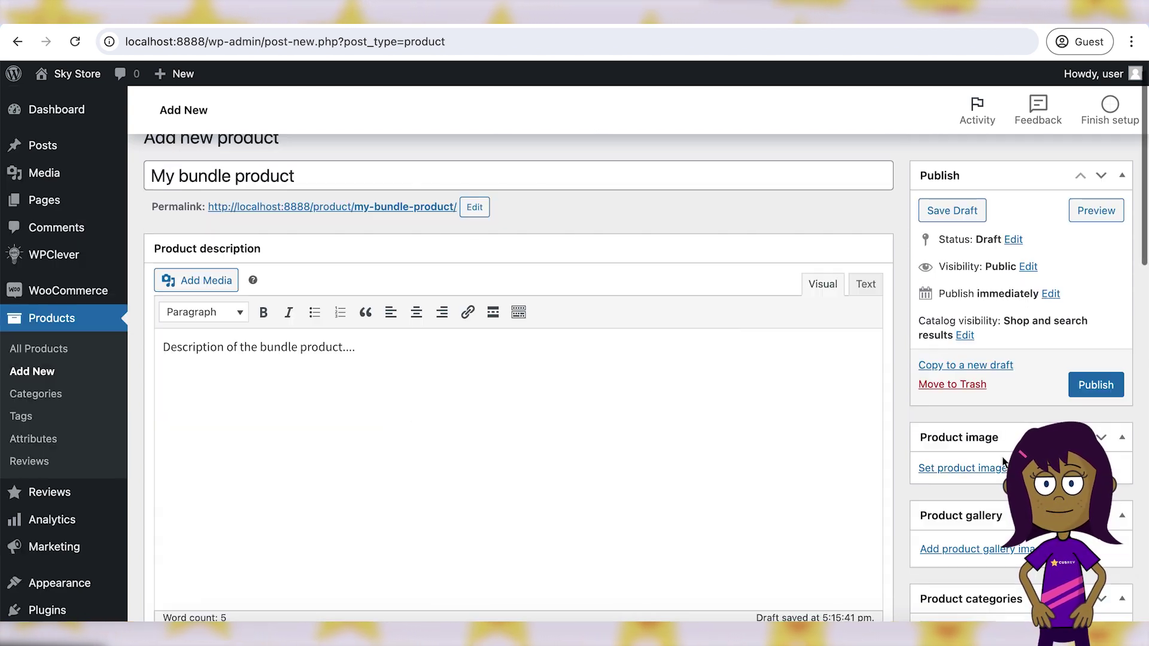
click(974, 470)
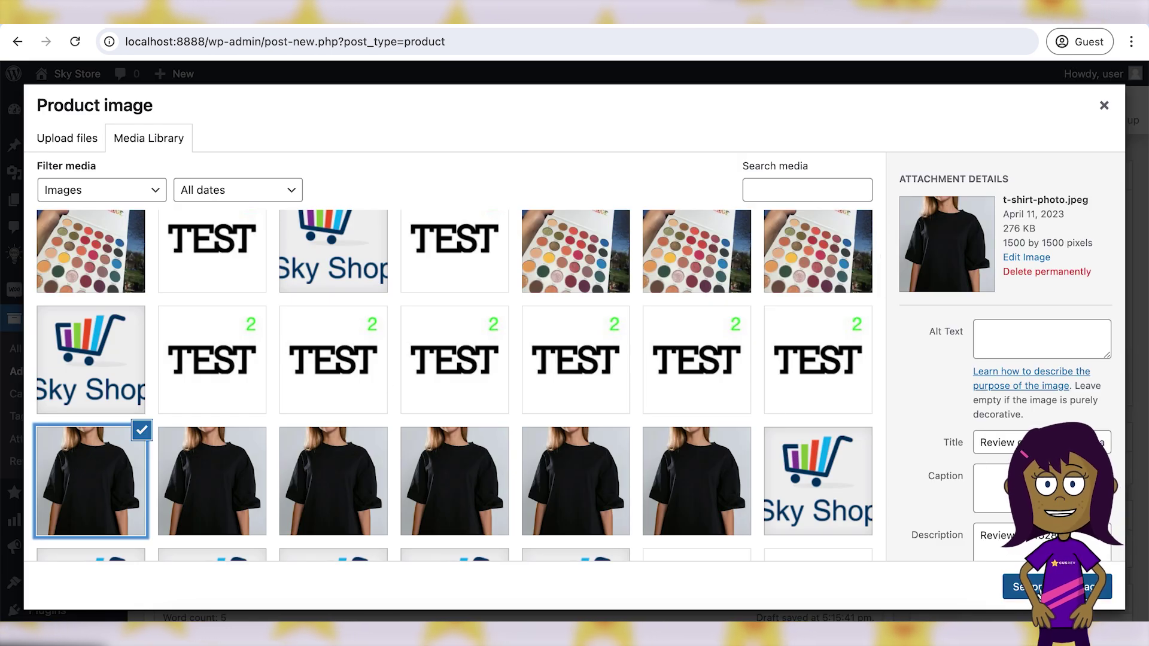
click(1057, 586)
click(1096, 411)
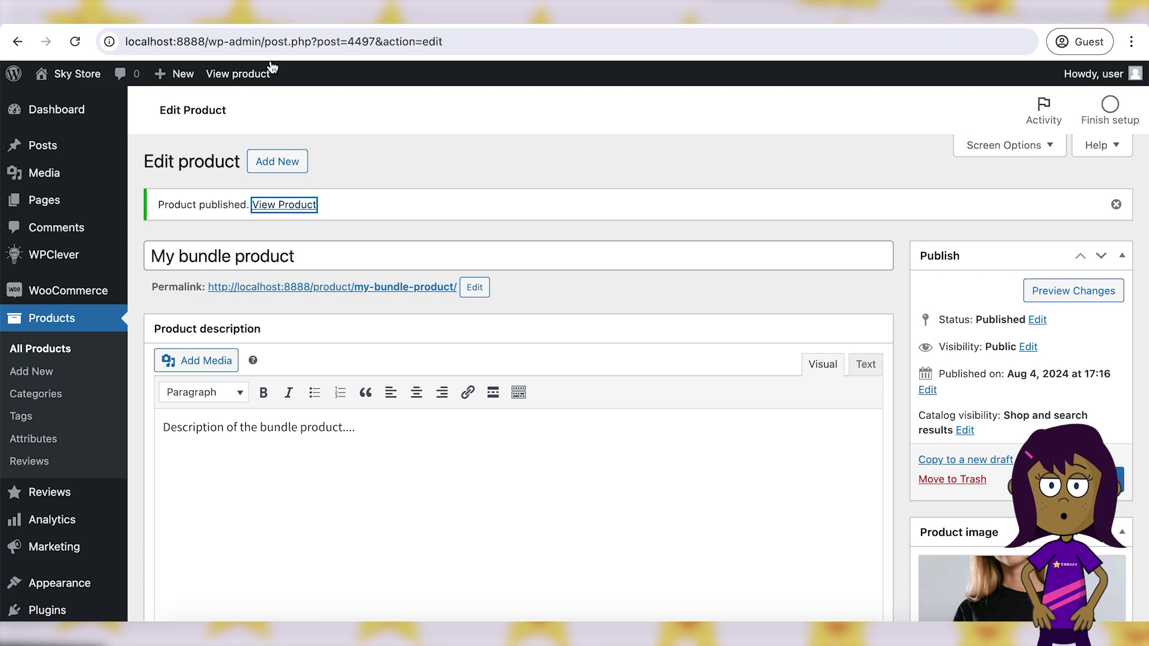
Switch the bundle layout to a 2-column grid.
scroll(332, 306, down, 8)
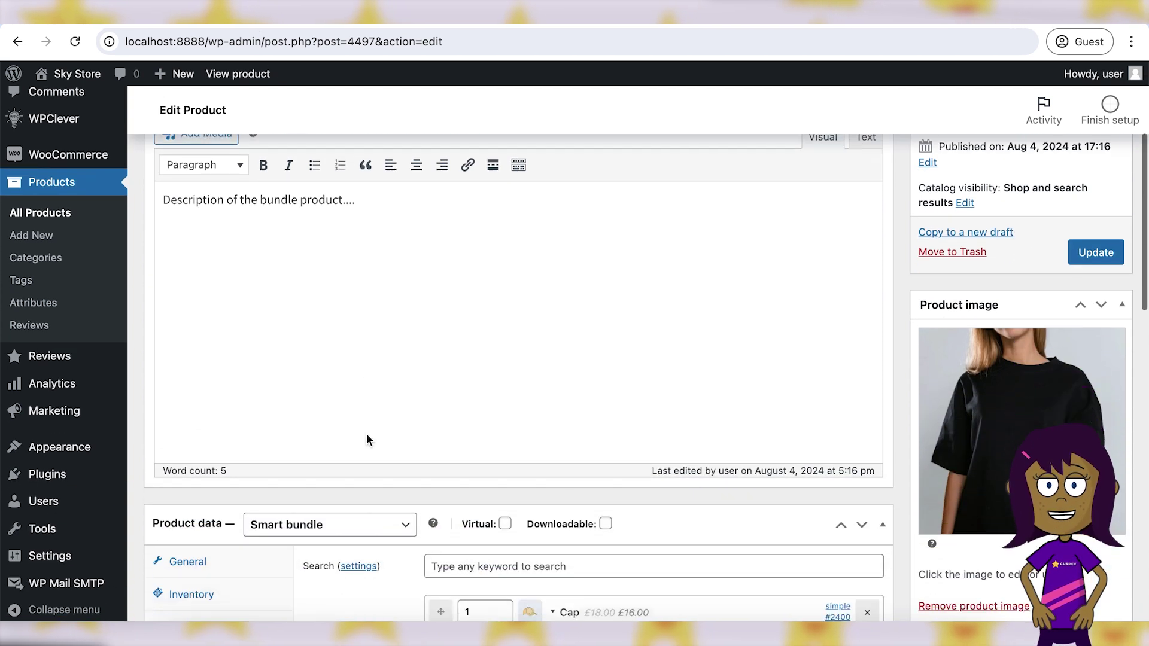
scroll(368, 438, down, 3)
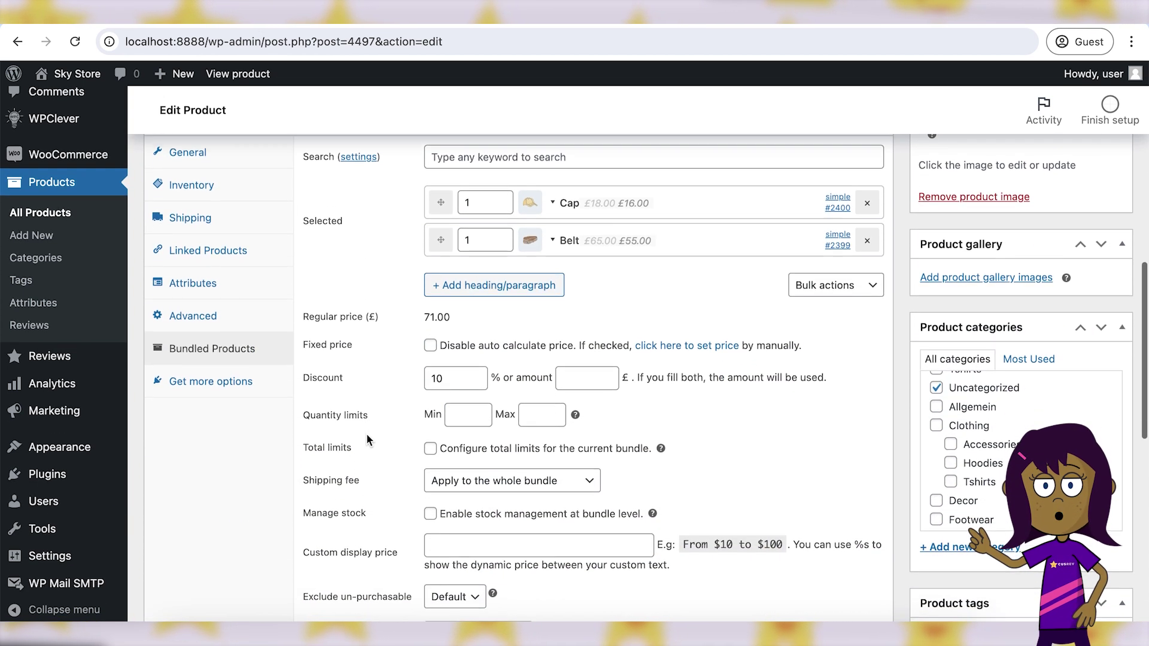
scroll(367, 439, down, 2)
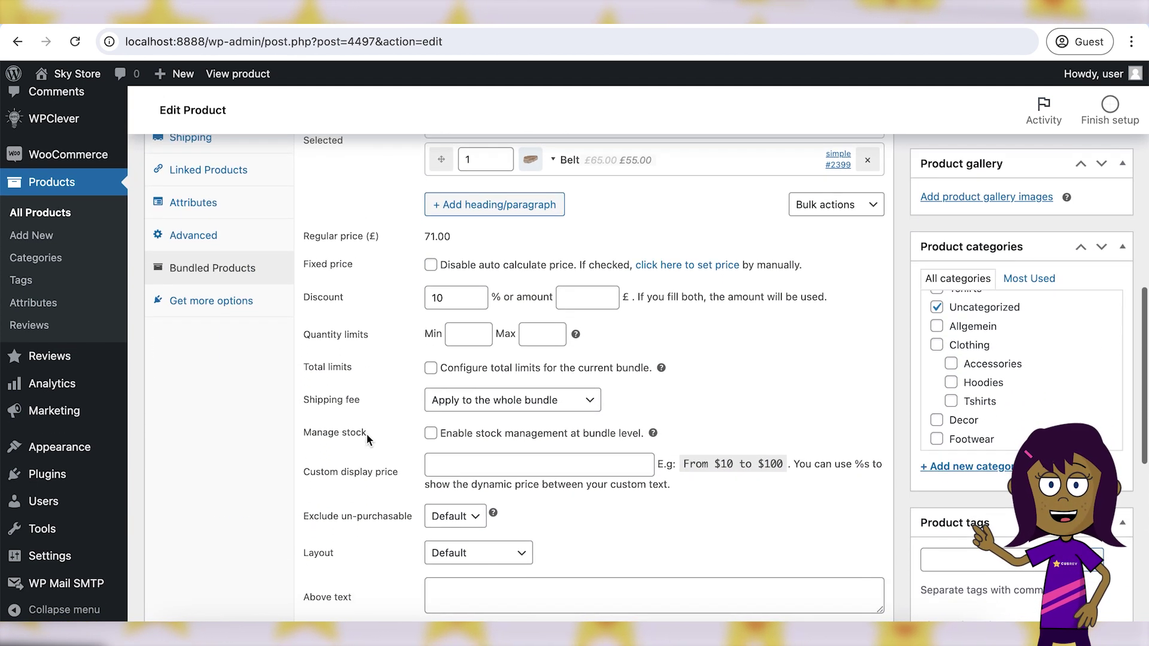
scroll(368, 439, down, 2)
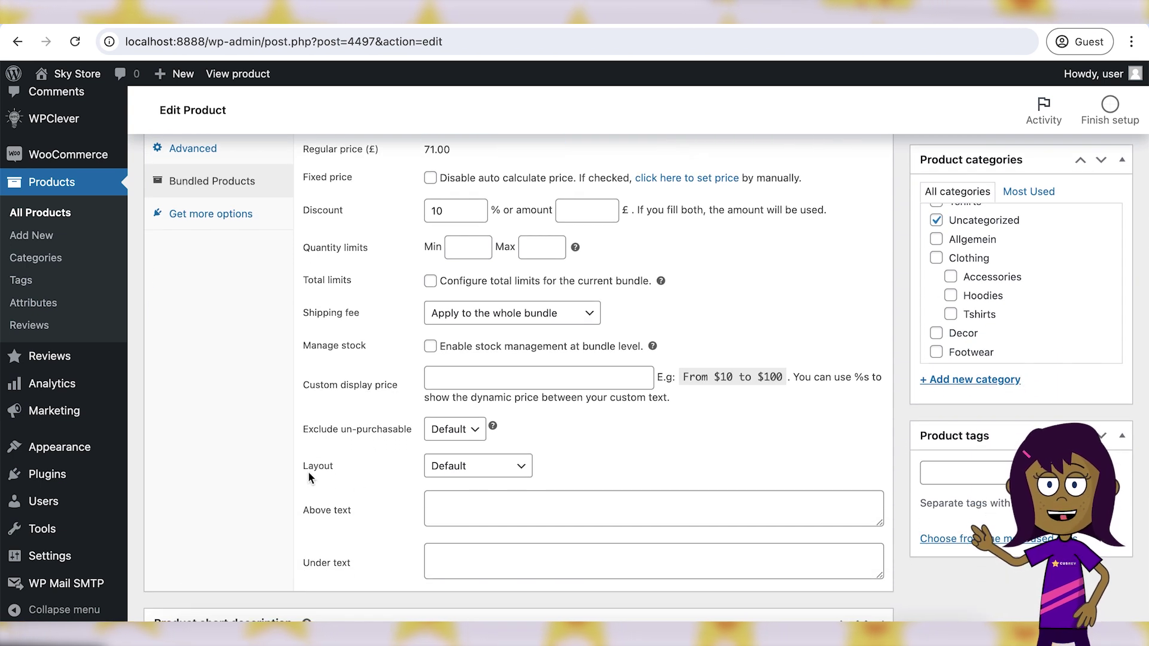
click(442, 474)
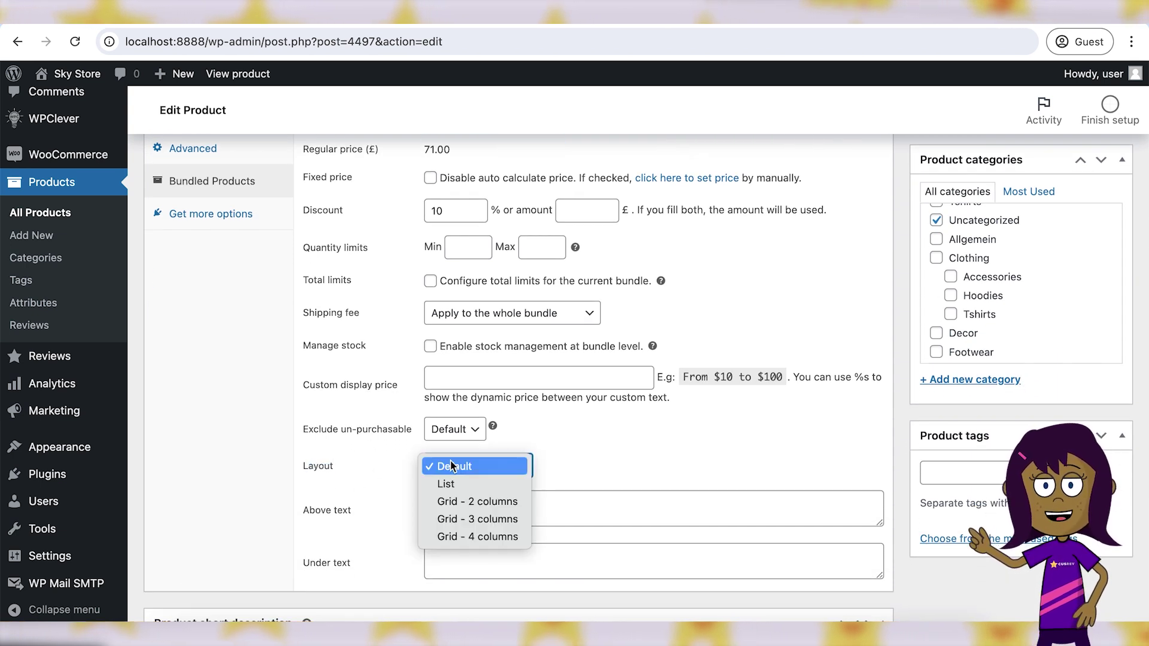
click(482, 501)
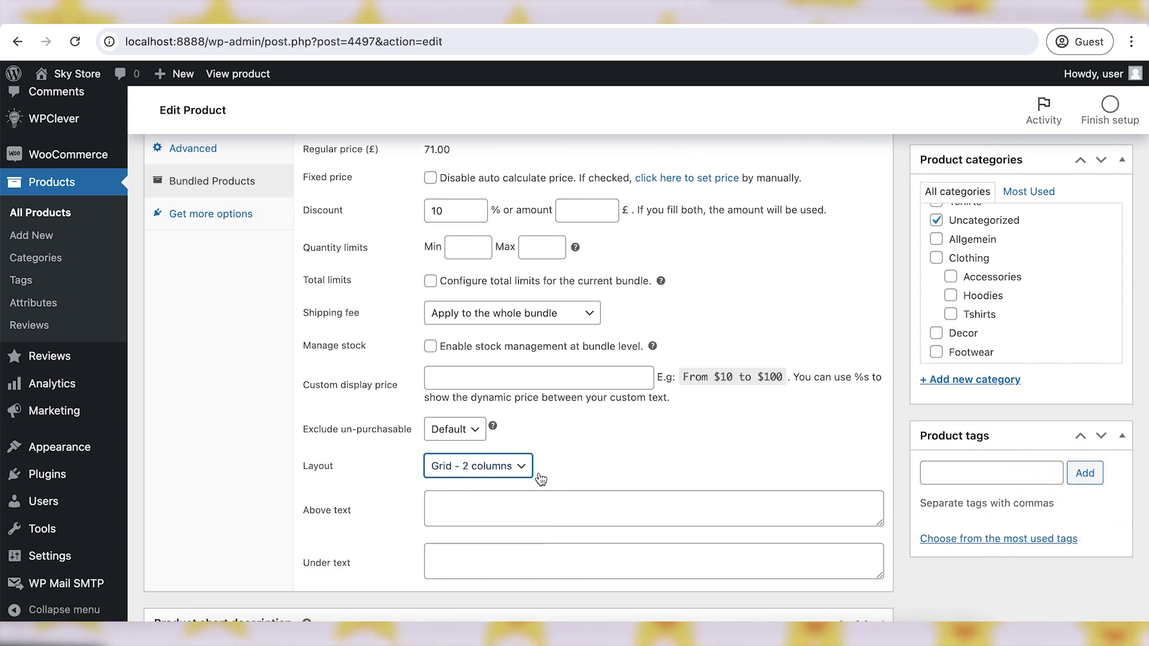
Add text shown above and below the bundle, then update the product.
scroll(584, 483, down, 2)
click(508, 458)
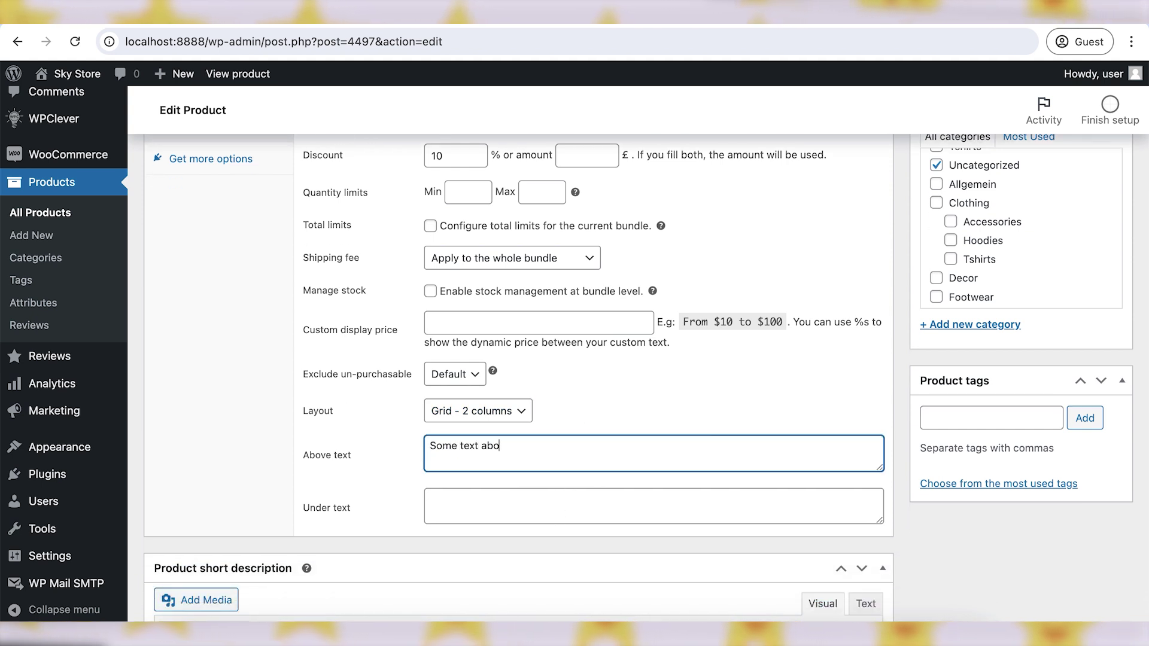
click(492, 500)
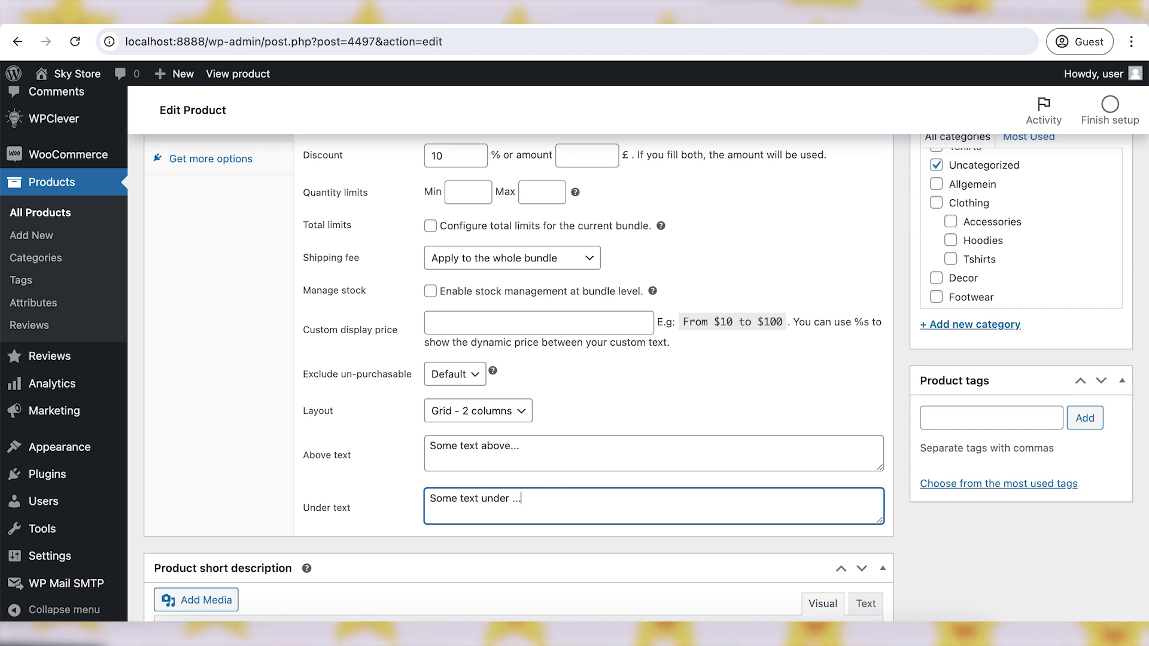
scroll(800, 393, up, 10)
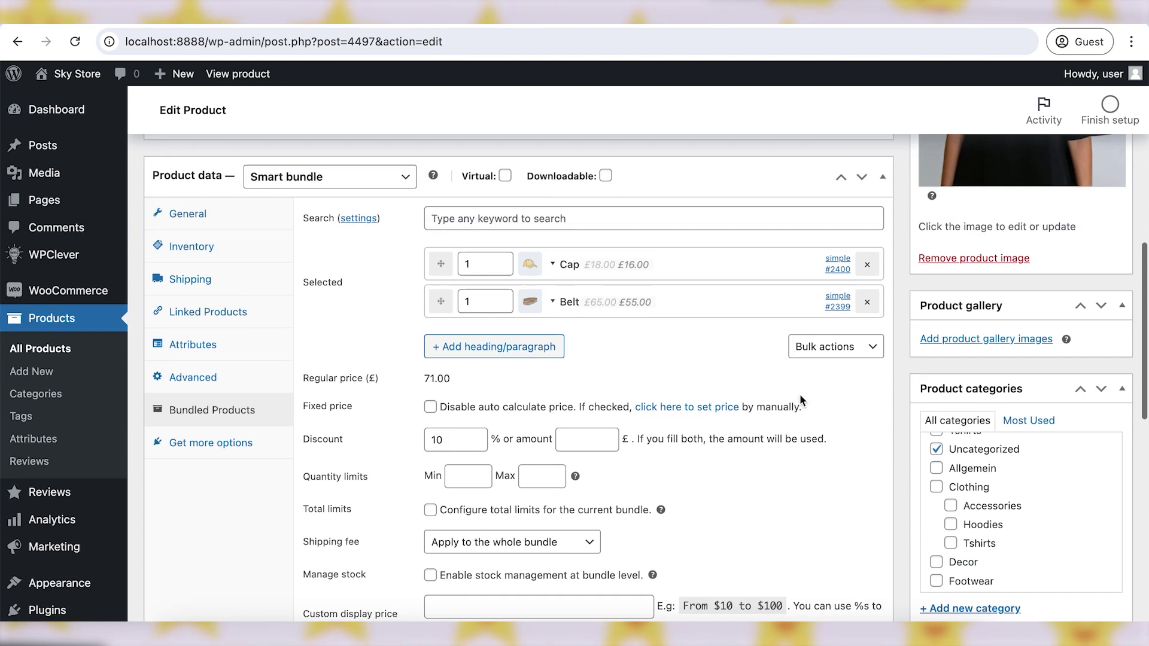
click(1095, 310)
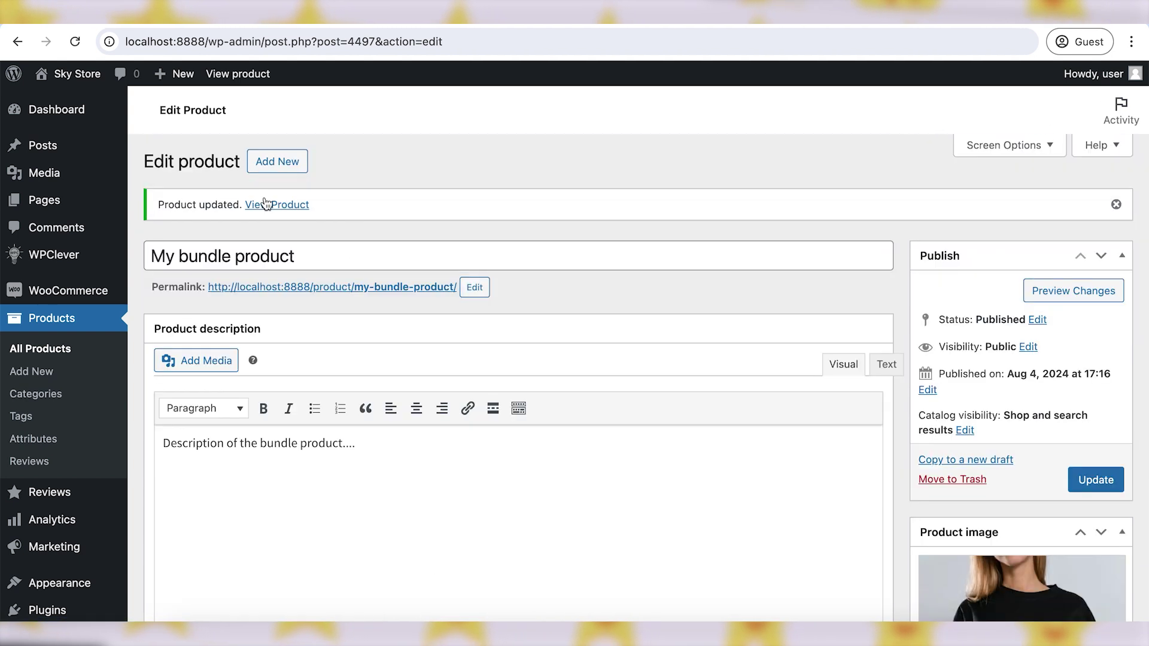
Open My bundle product's store page and check the Cap and Belt two-column grid between the texts.
click(276, 203)
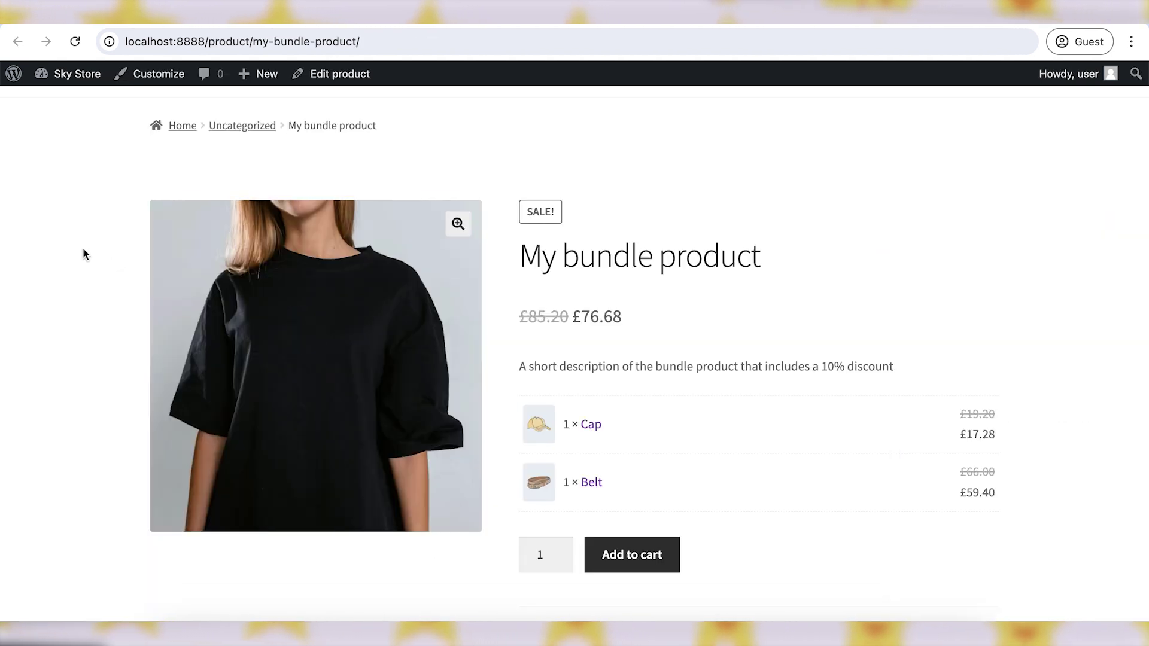
scroll(143, 382, down, 1)
scroll(759, 512, down, 2)
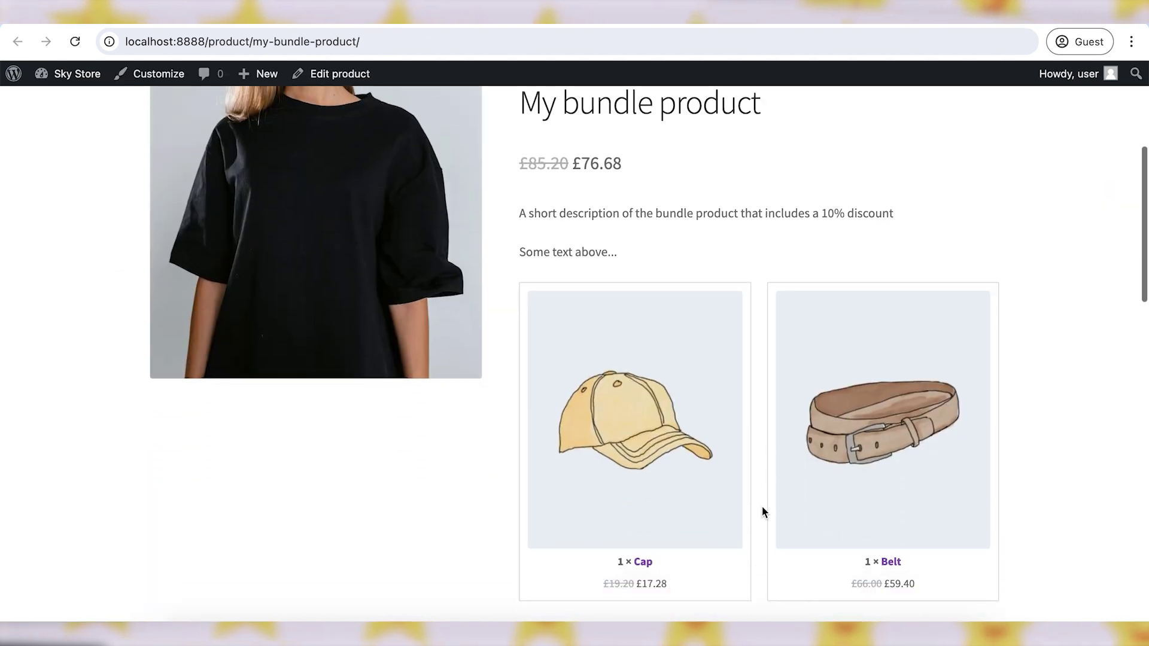
scroll(885, 506, down, 3)
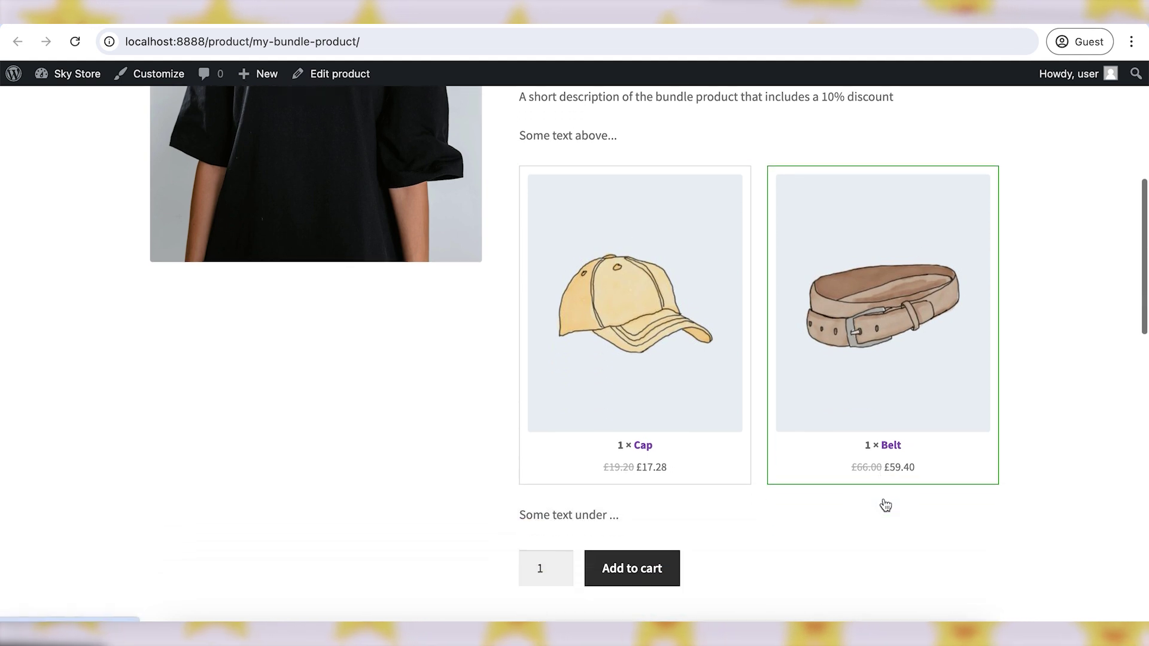
scroll(882, 503, up, 2)
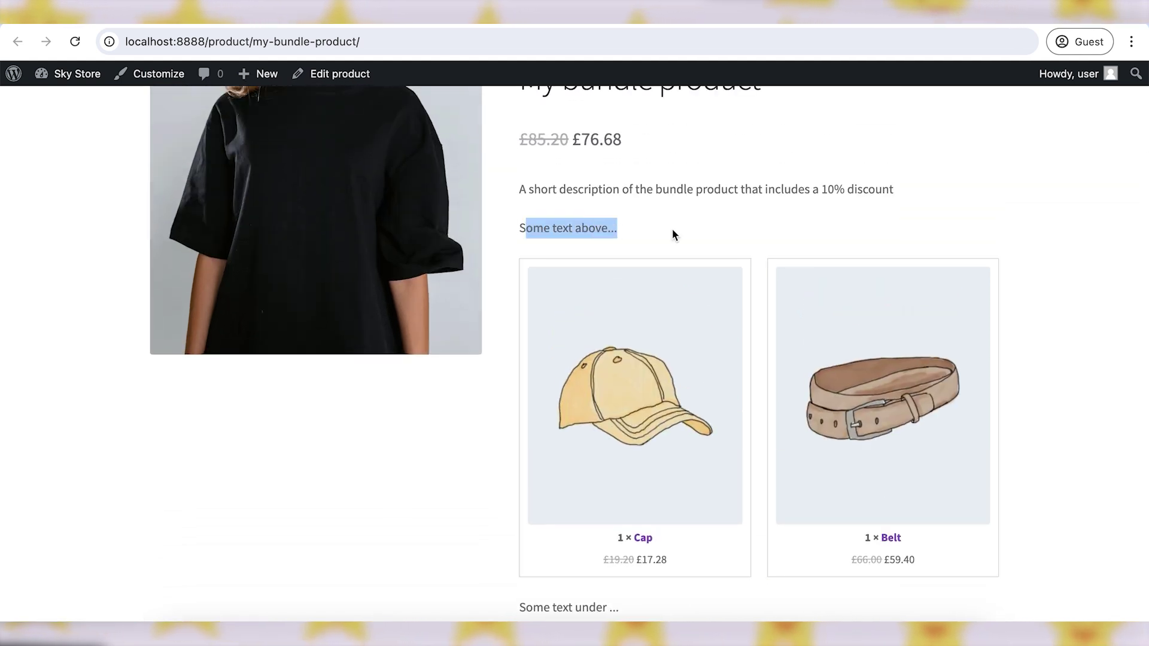
click(672, 235)
scroll(672, 235, down, 5)
click(521, 354)
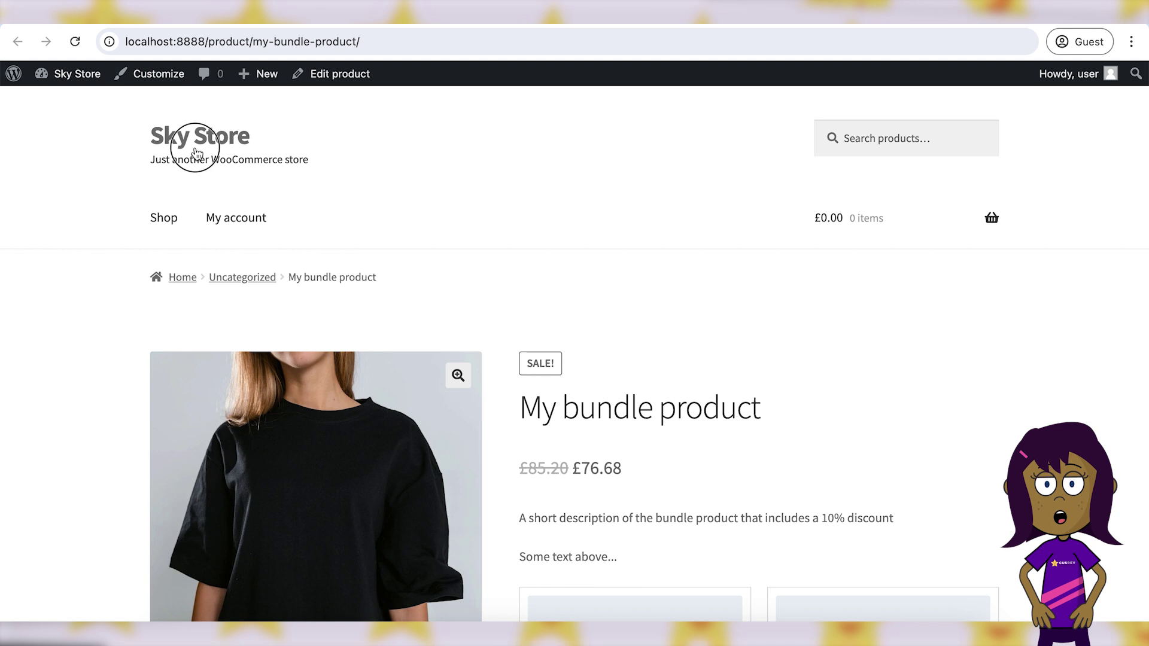
On the home page editor, add the heading 'Check out our product bundles and save!'.
click(197, 154)
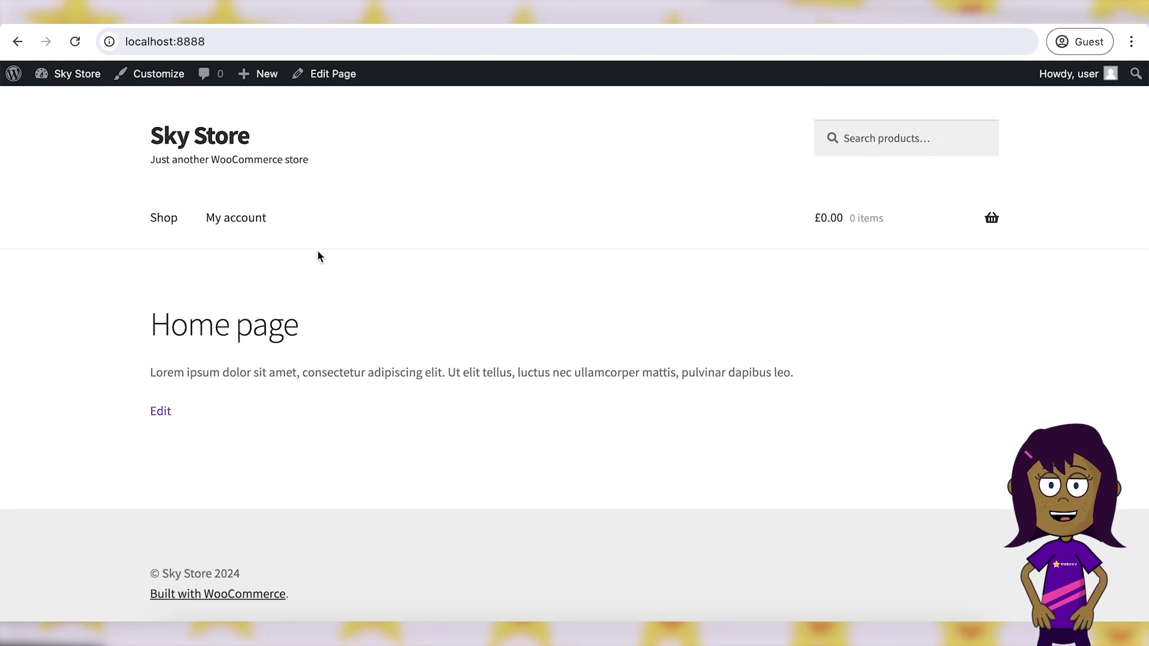
click(333, 74)
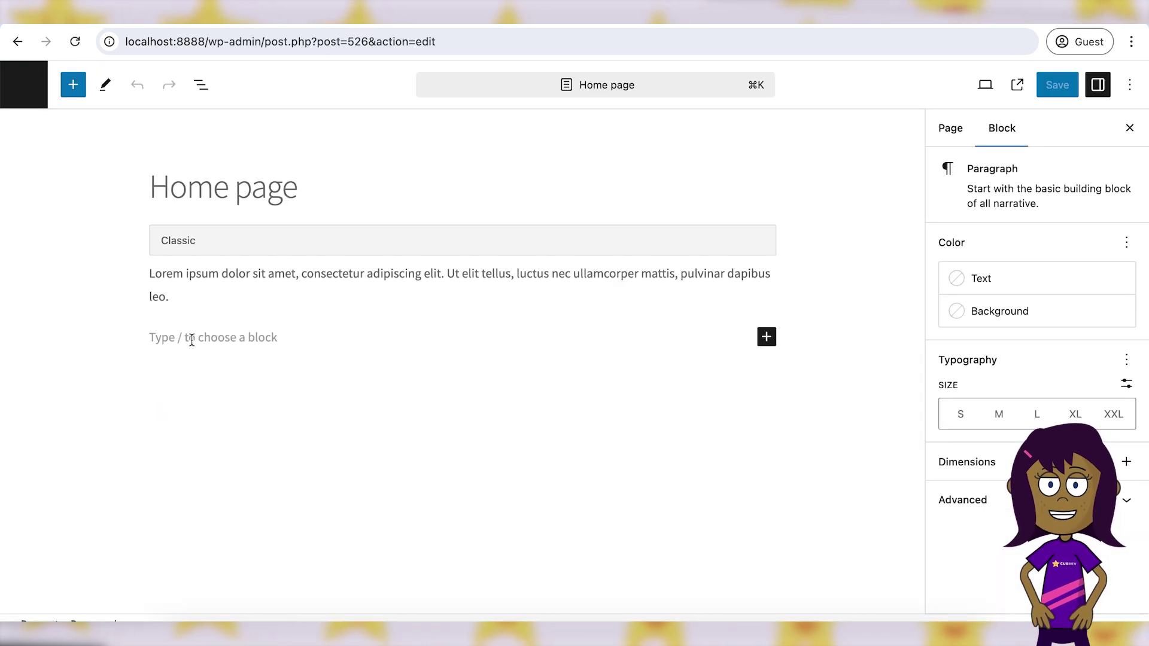
click(768, 338)
click(813, 445)
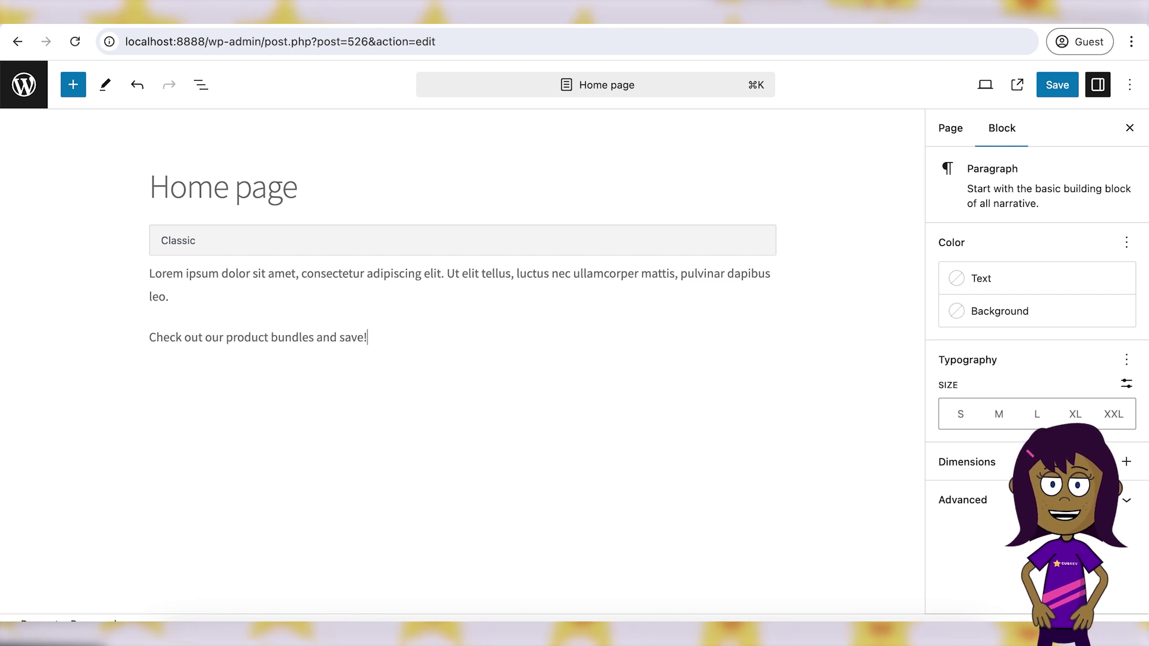
drag(369, 336, 174, 337)
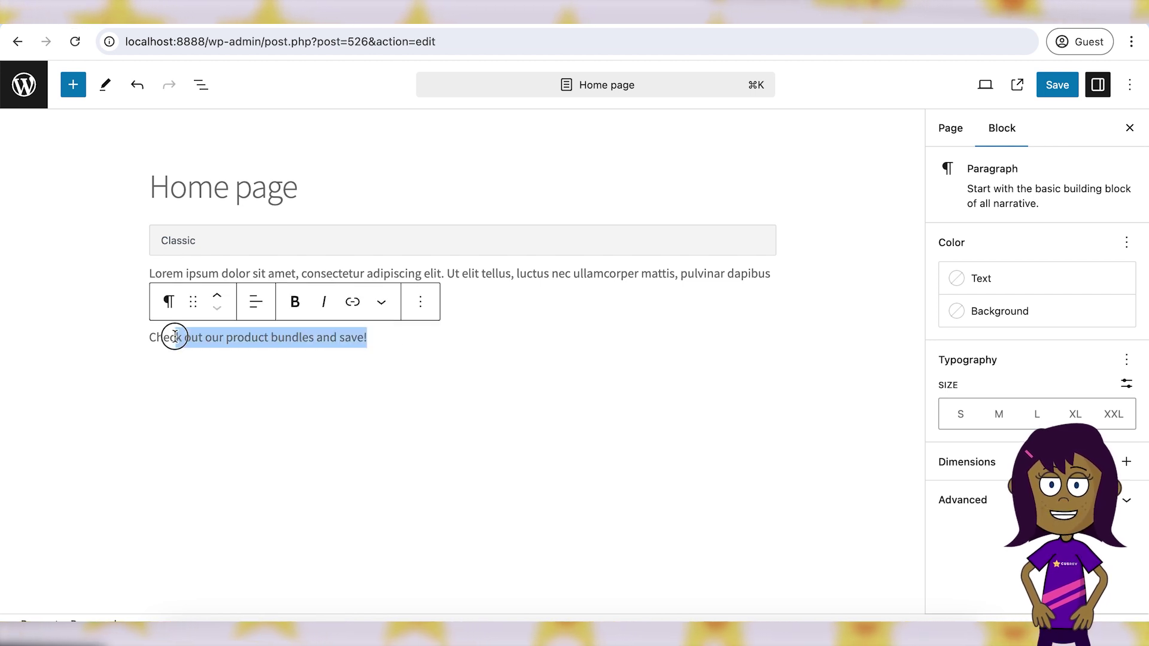
click(168, 302)
click(211, 378)
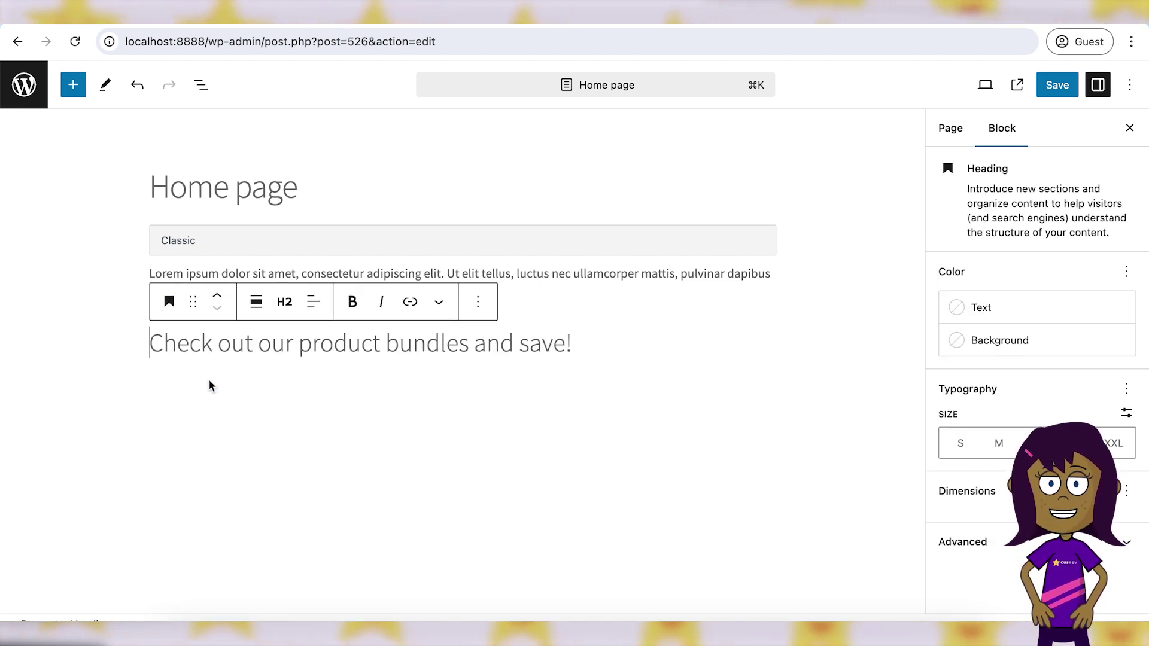
key(Return)
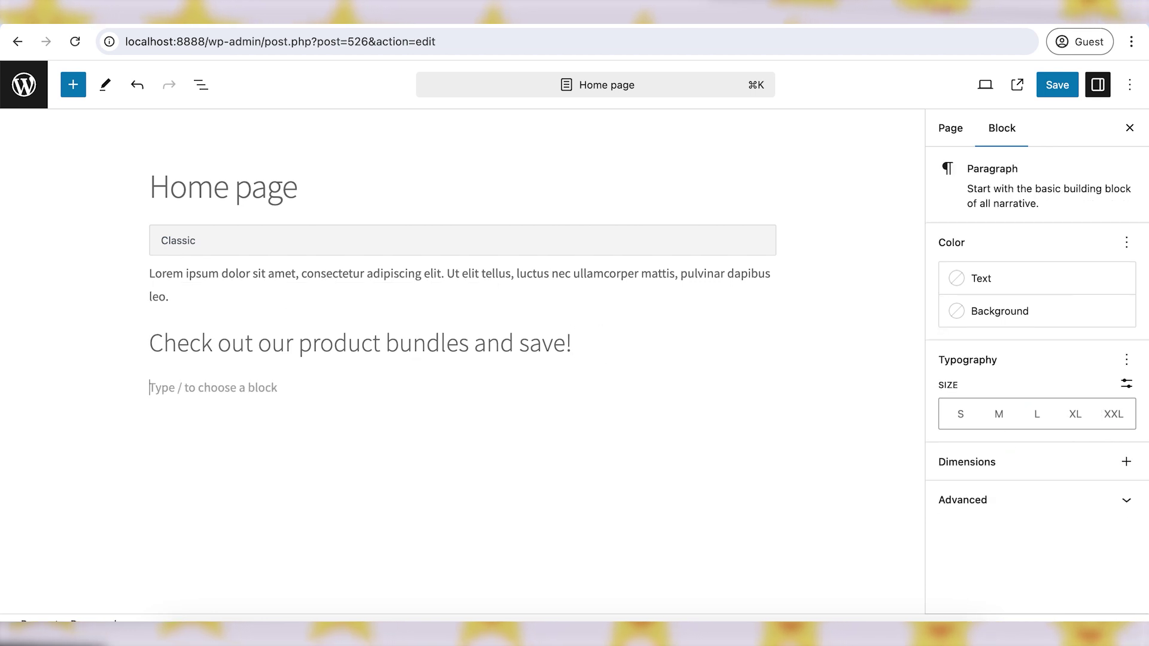
Insert a Hand-picked Products block showing My bundle product below the heading.
click(768, 386)
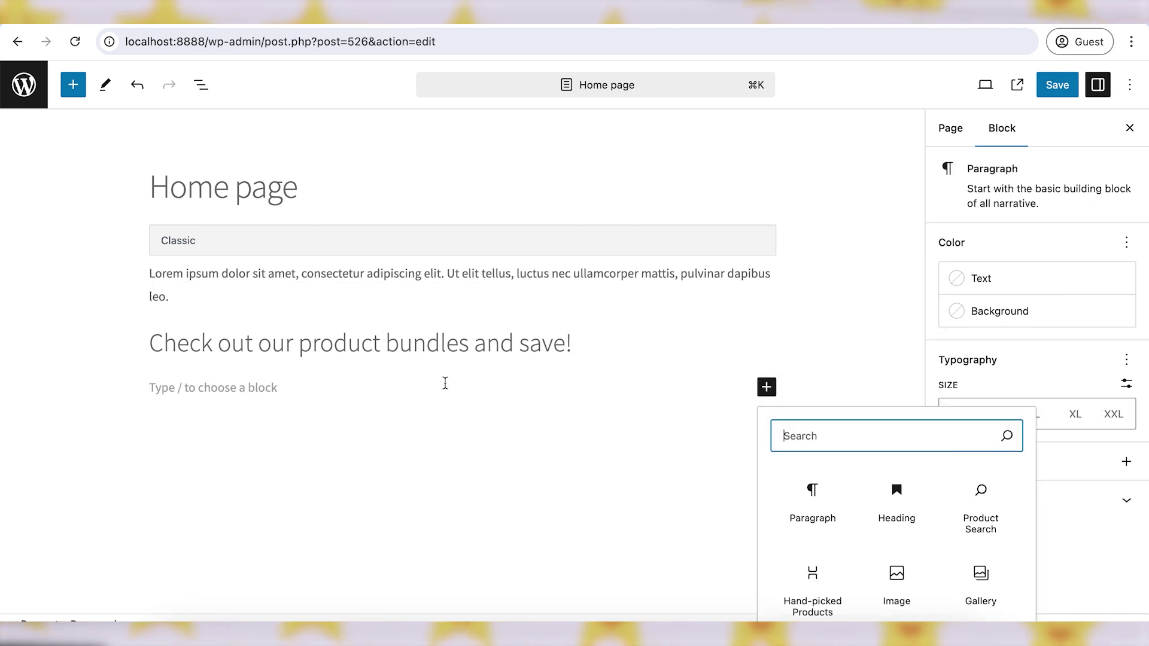
text(products)
scroll(842, 533, down, 3)
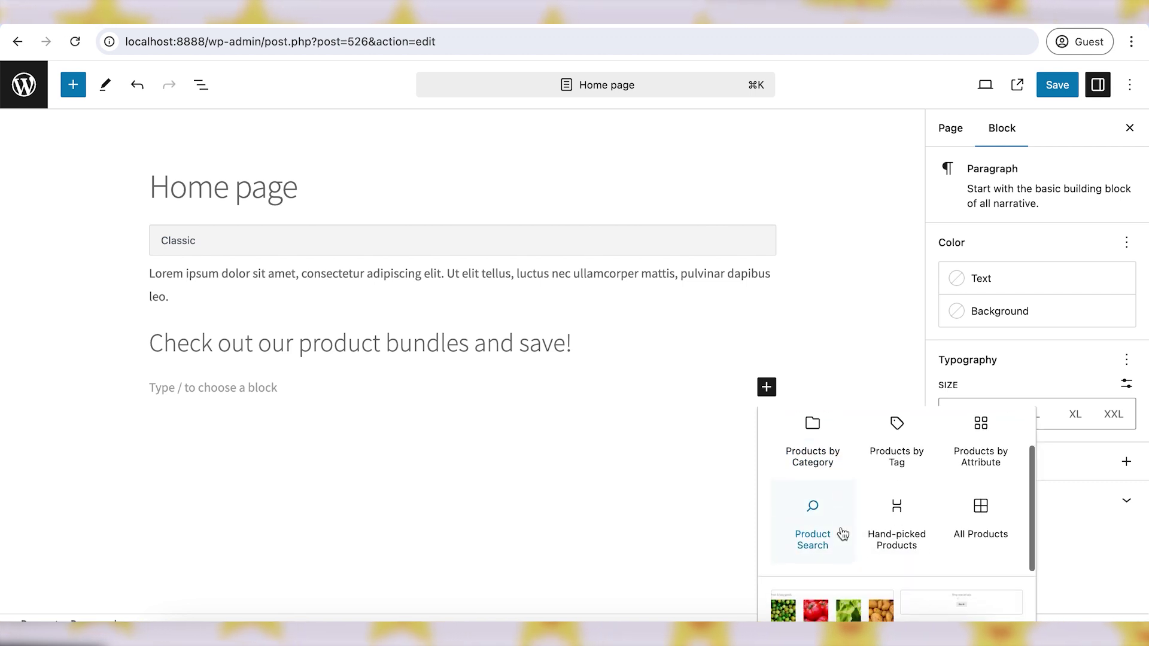
click(899, 497)
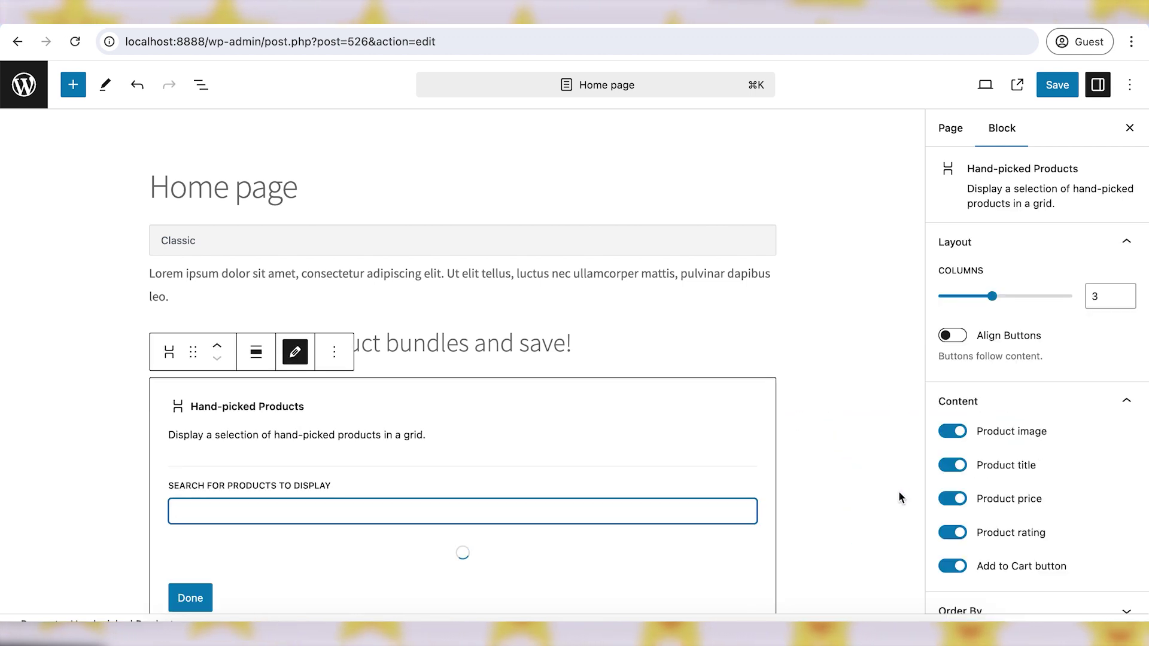
text(my bundle)
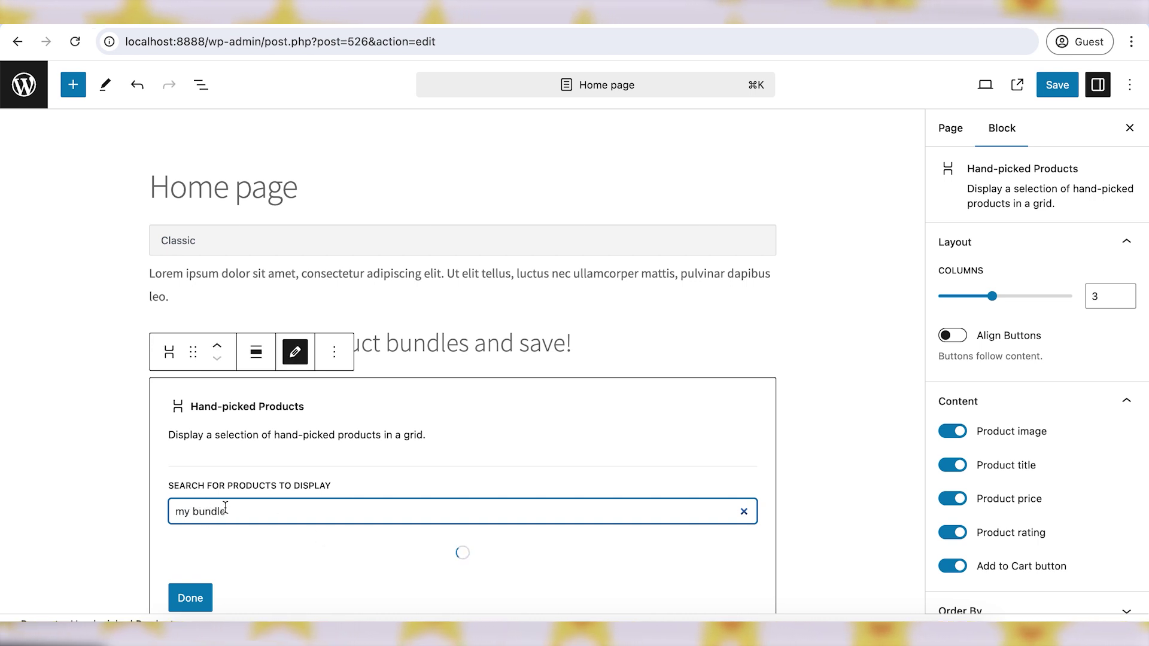
scroll(225, 506, down, 3)
scroll(225, 508, down, 2)
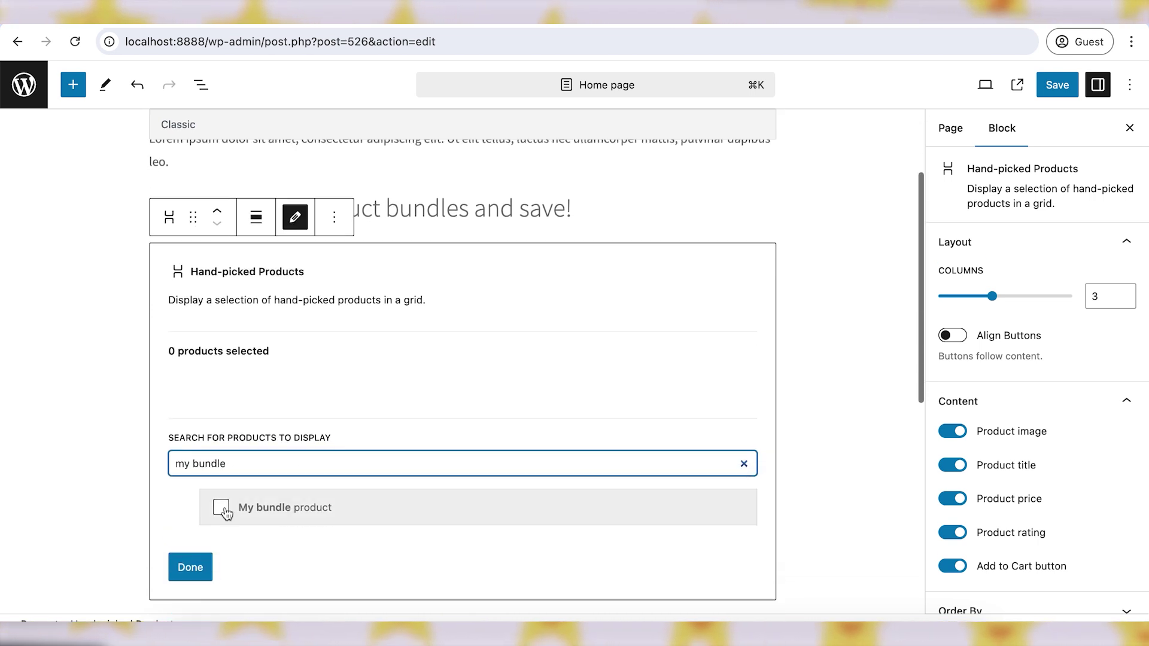
click(222, 507)
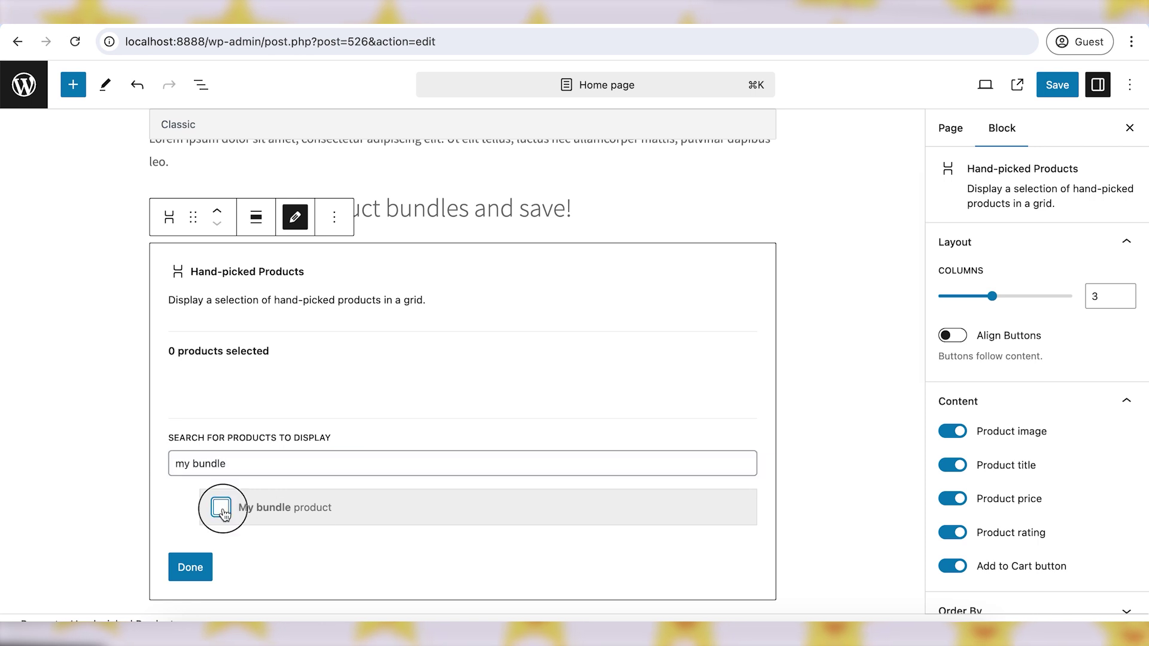
click(209, 563)
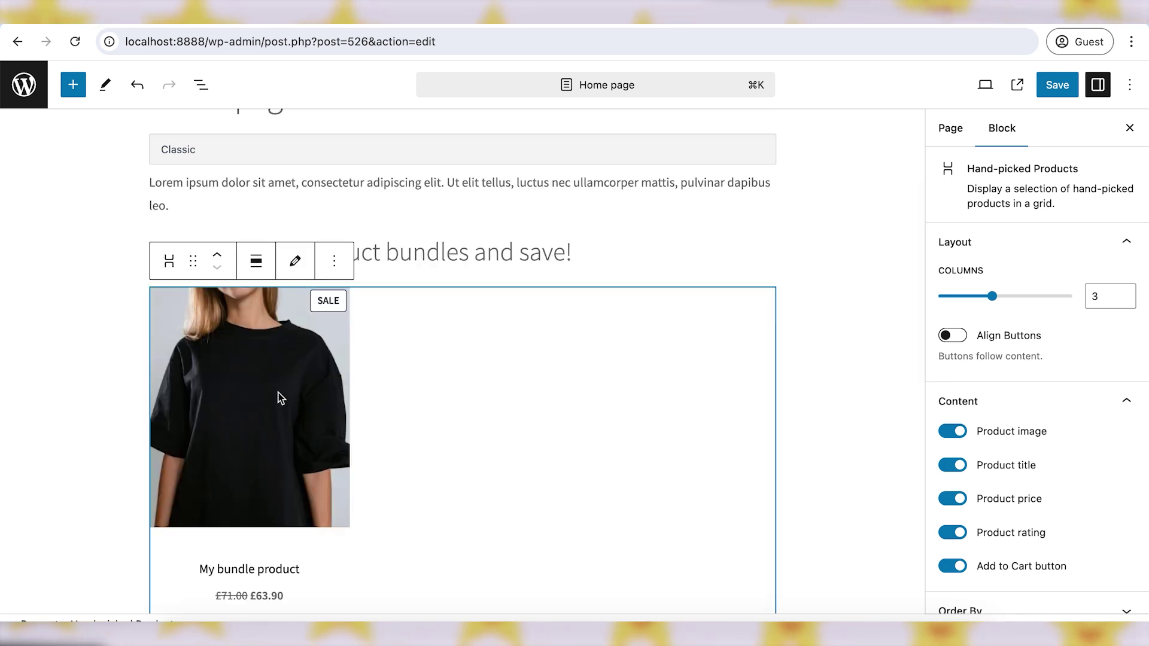
Save the home page and view it on the live site.
scroll(495, 405, up, 3)
click(1058, 85)
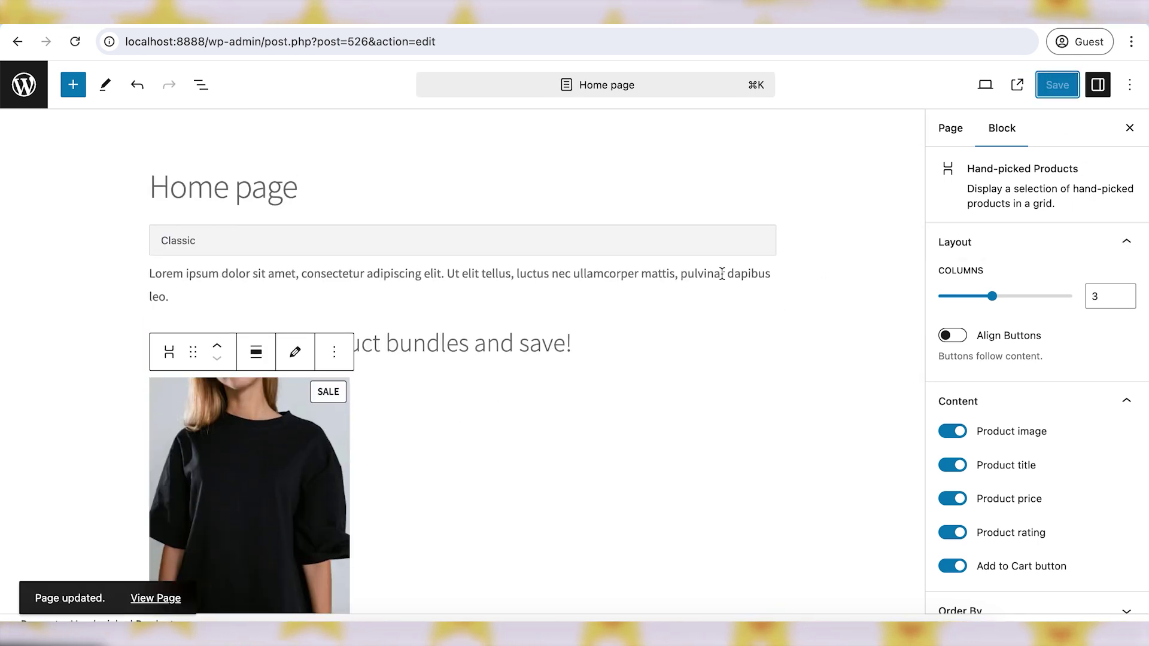
click(1014, 86)
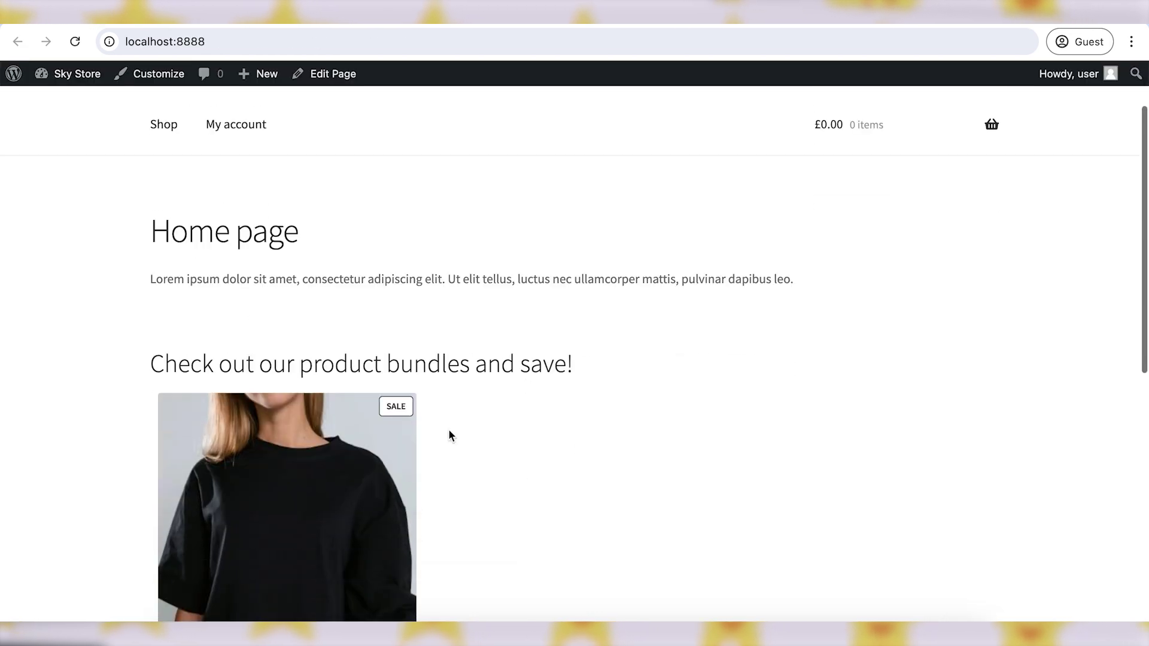
scroll(498, 441, down, 6)
scroll(376, 360, up, 3)
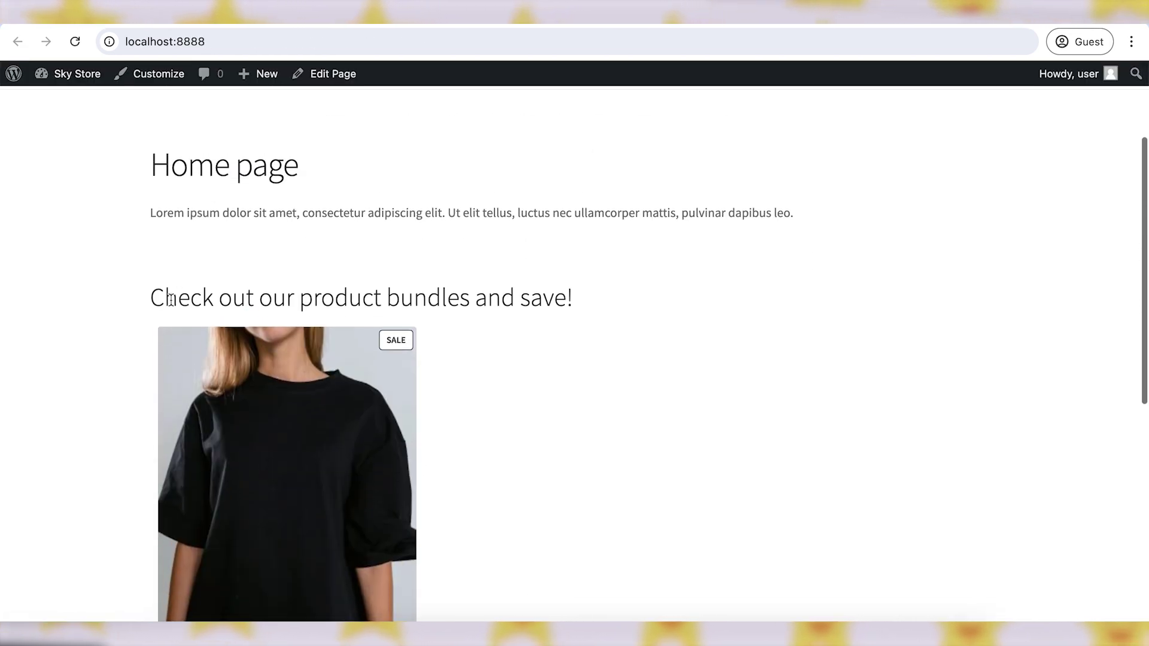
click(558, 310)
scroll(523, 494, down, 4)
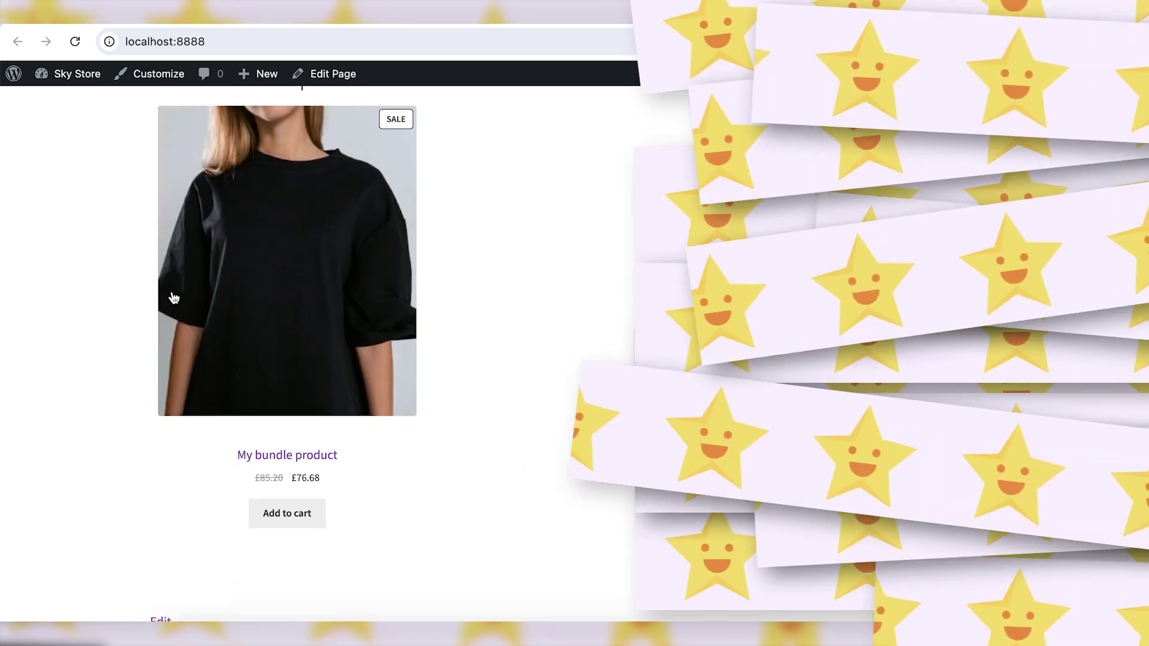